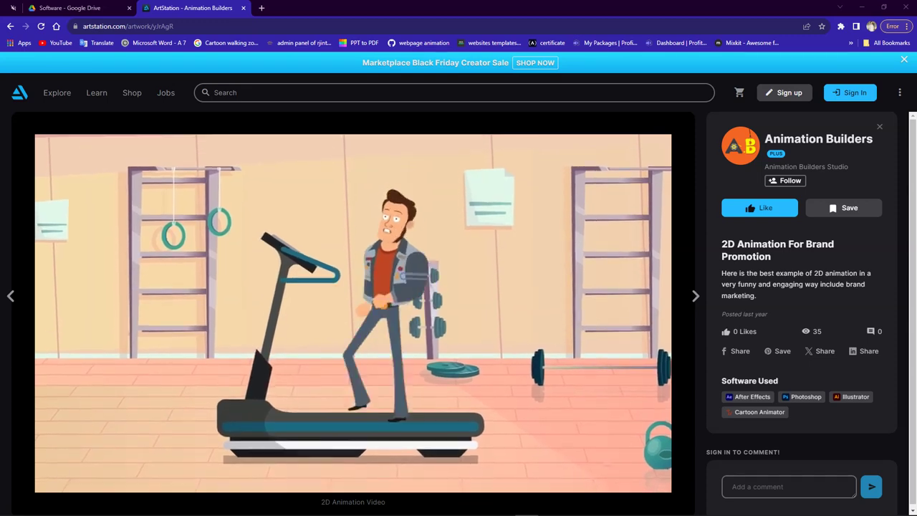
Pause and resume the brand promotion video, then advance to the next artwork
left_click(321, 248)
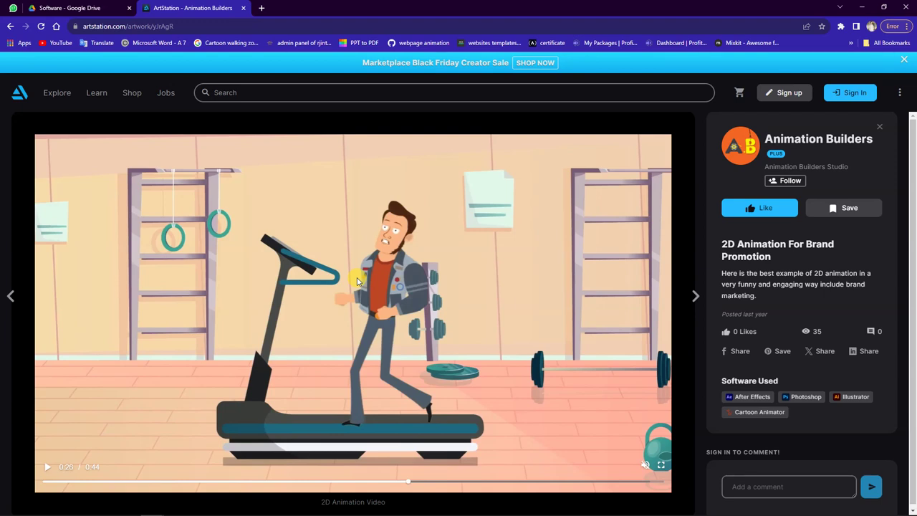
left_click(358, 281)
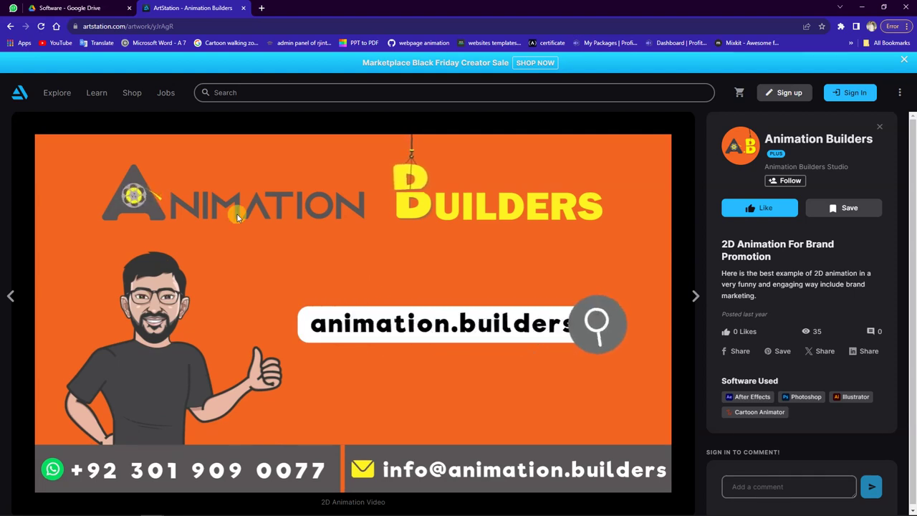
left_click(10, 127)
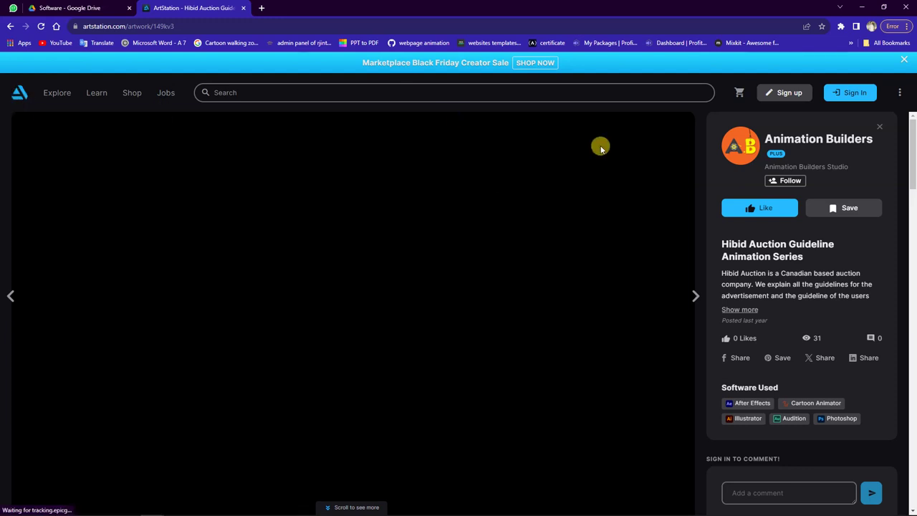
Open the Romeo Juliet neon logo artwork from the Animation Builders profile portfolio
left_click(745, 146)
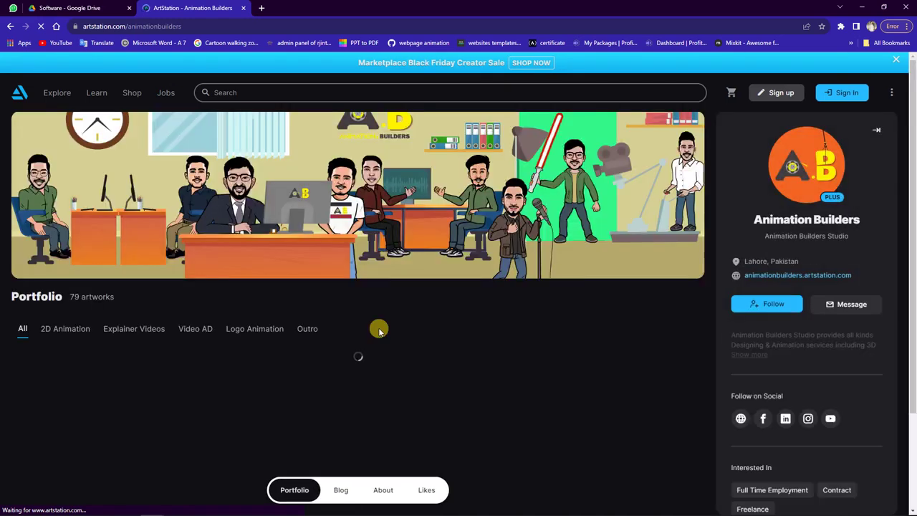
scroll(377, 315, "down", 2)
scroll(377, 342, "down", 5)
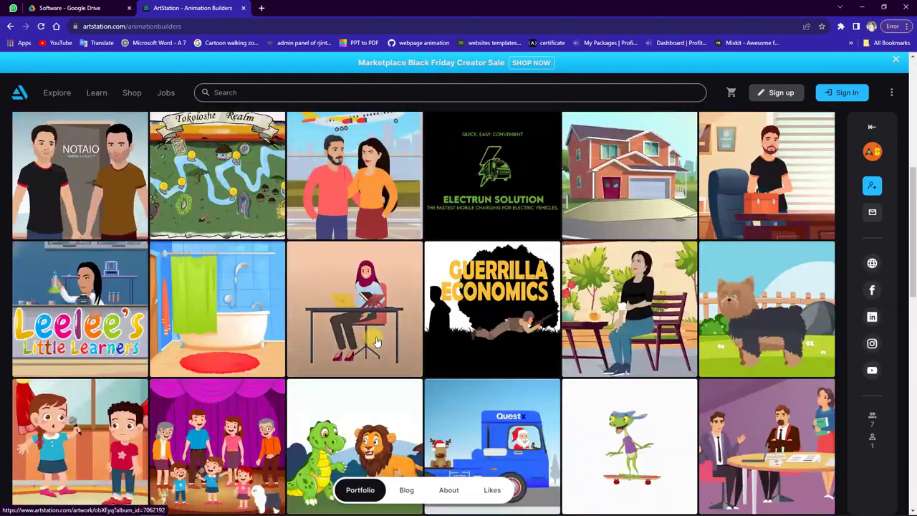
scroll(377, 342, "down", 7)
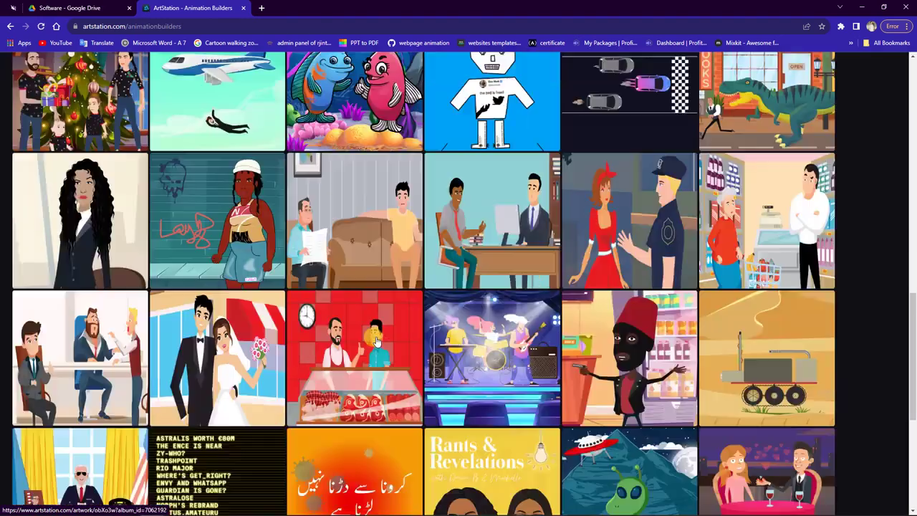
scroll(377, 341, "down", 5)
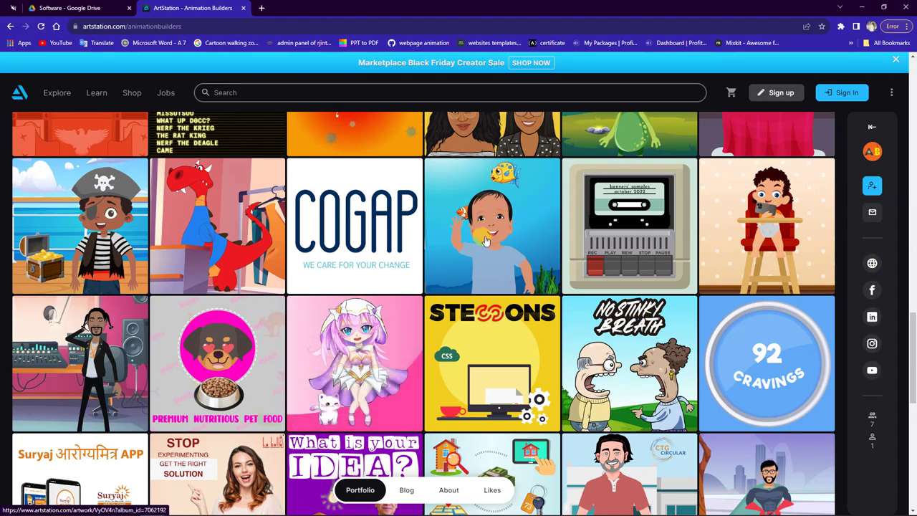
scroll(485, 241, "up", 3)
scroll(485, 241, "down", 9)
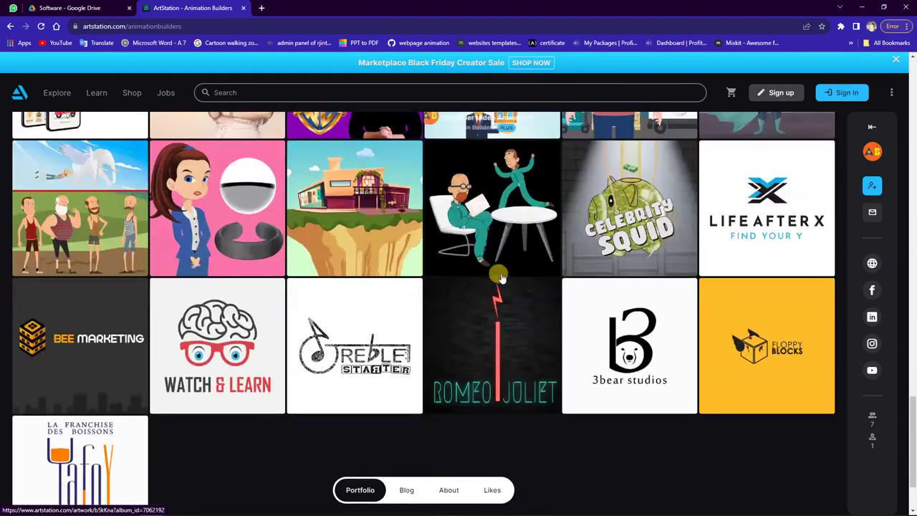
left_click(500, 308)
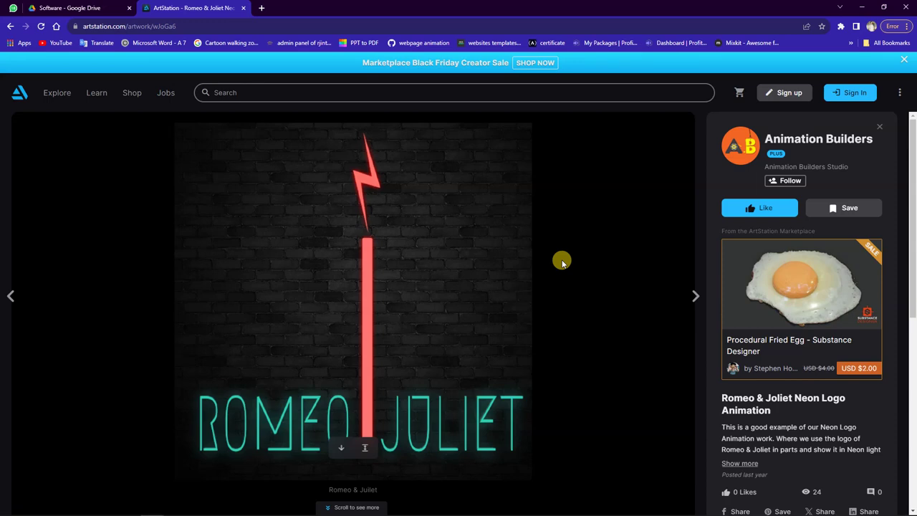
Watch the Romeo & Joliet neon logo video further down the page, then minimize Chrome
scroll(553, 264, "down", 2)
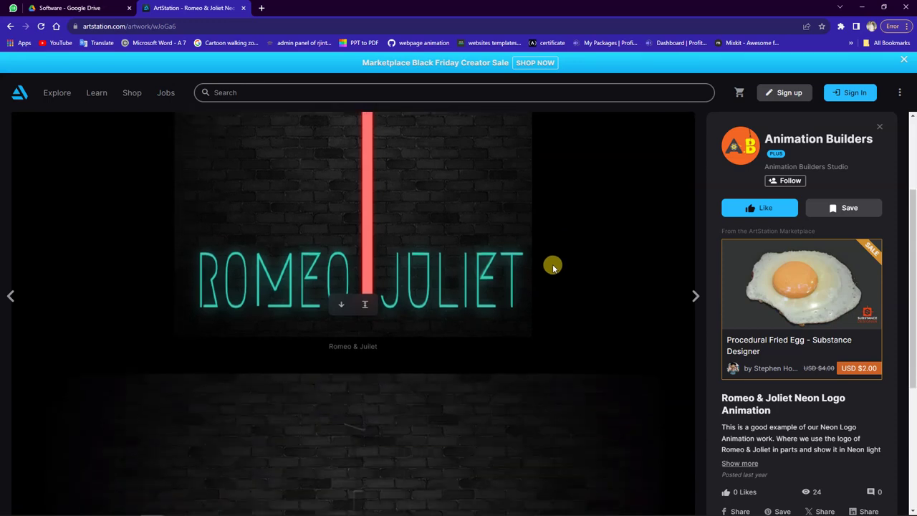
scroll(552, 265, "down", 2)
scroll(552, 266, "down", 1)
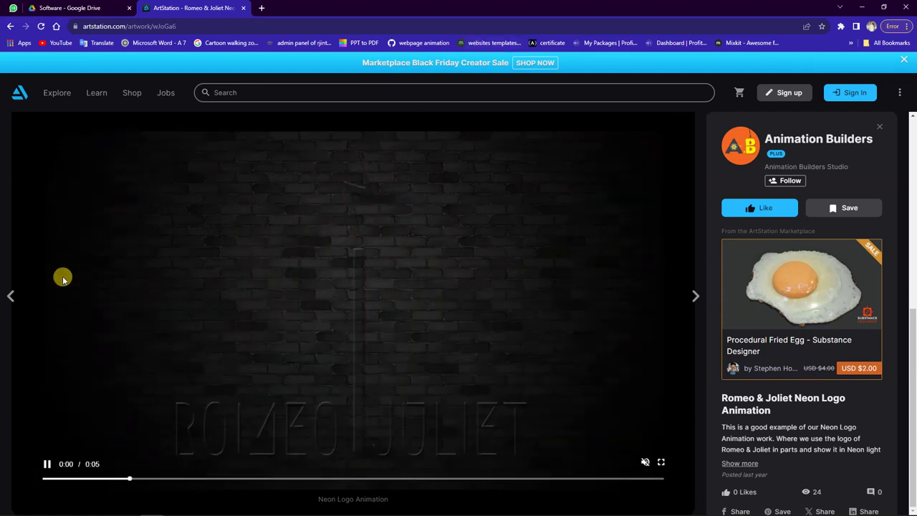
left_click(861, 8)
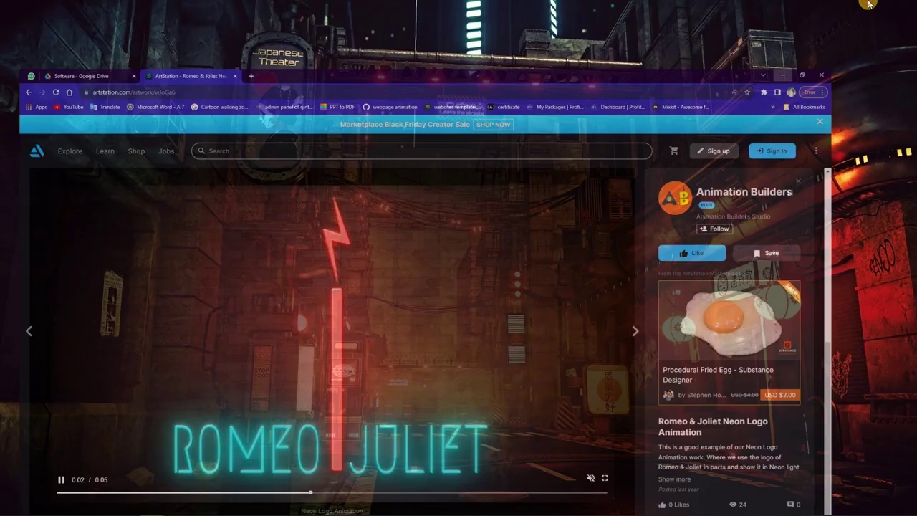
left_click(128, 506)
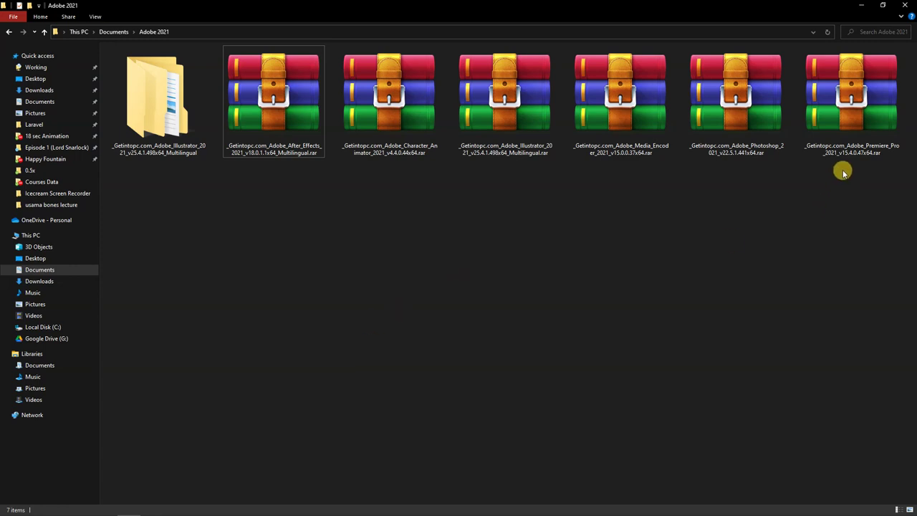
left_click(861, 9)
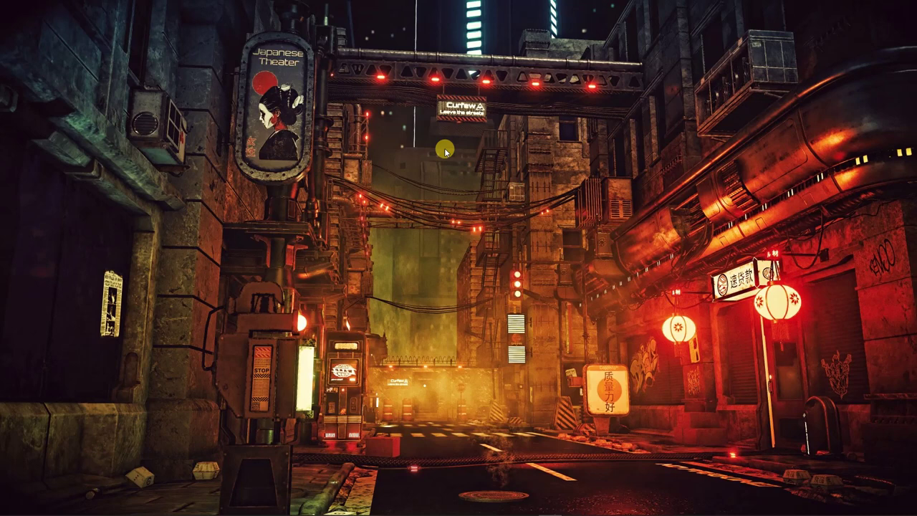
right_click(349, 143)
left_click(362, 168)
right_click(360, 164)
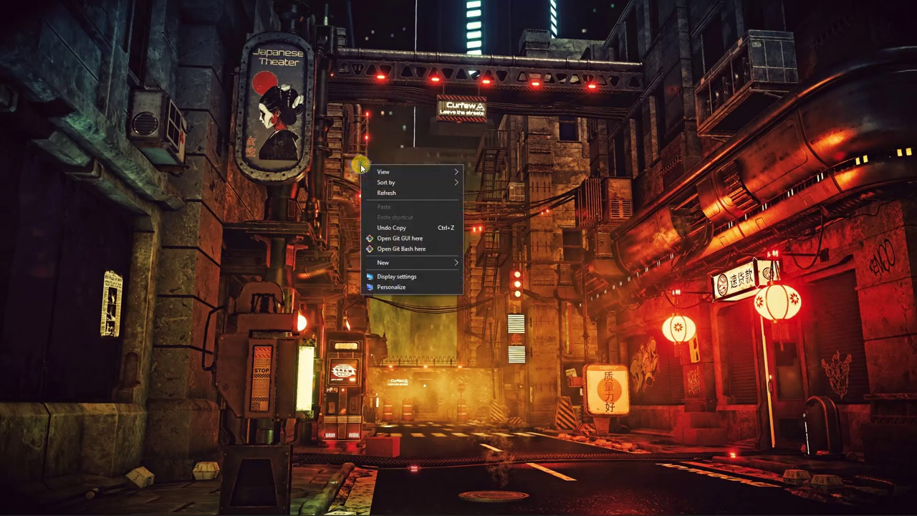
left_click(373, 195)
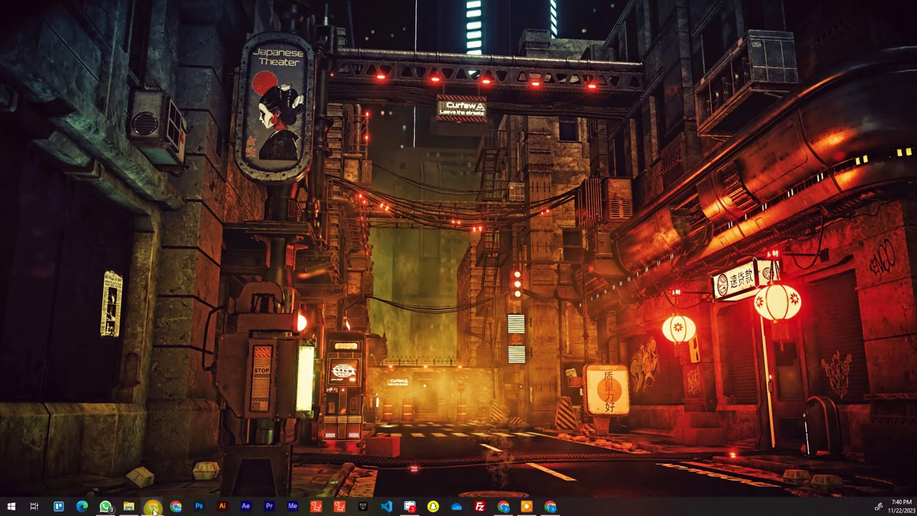
mouse_move(143, 509)
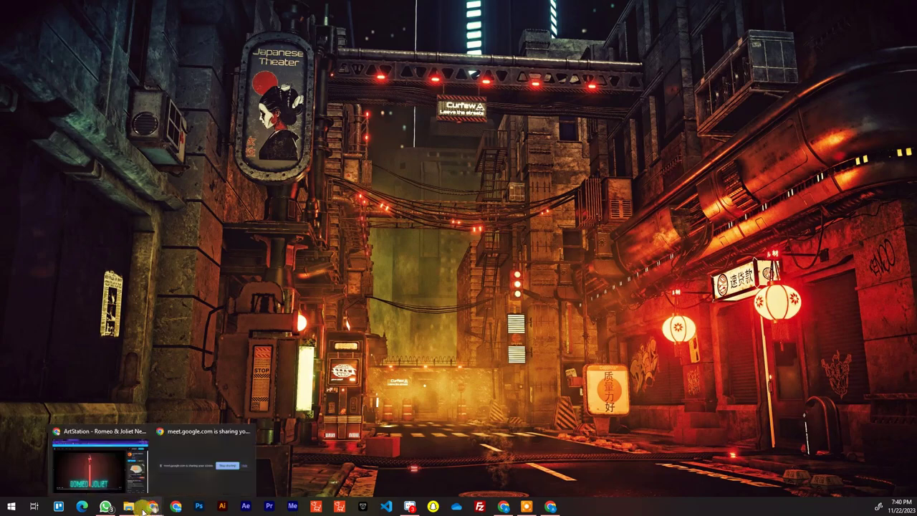
Restore the Adobe 2021 File Explorer window from the taskbar
left_click(128, 506)
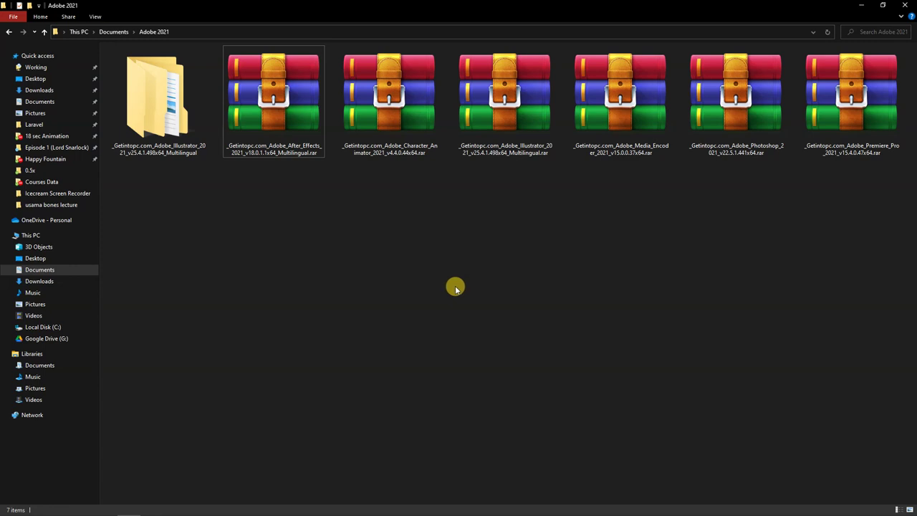
Check the Adobe 2021 folder's extracted Illustrator 2021 folder and six .rar archives
mouse_move(144, 512)
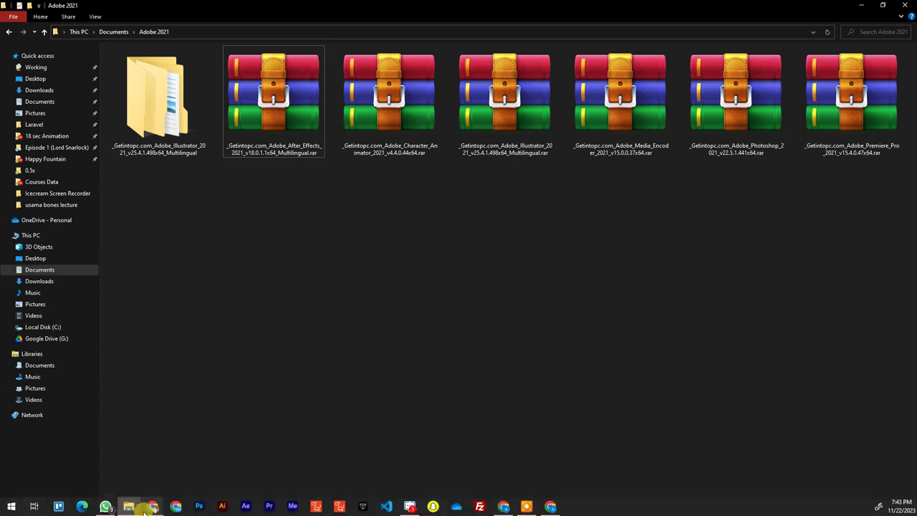
left_click(122, 475)
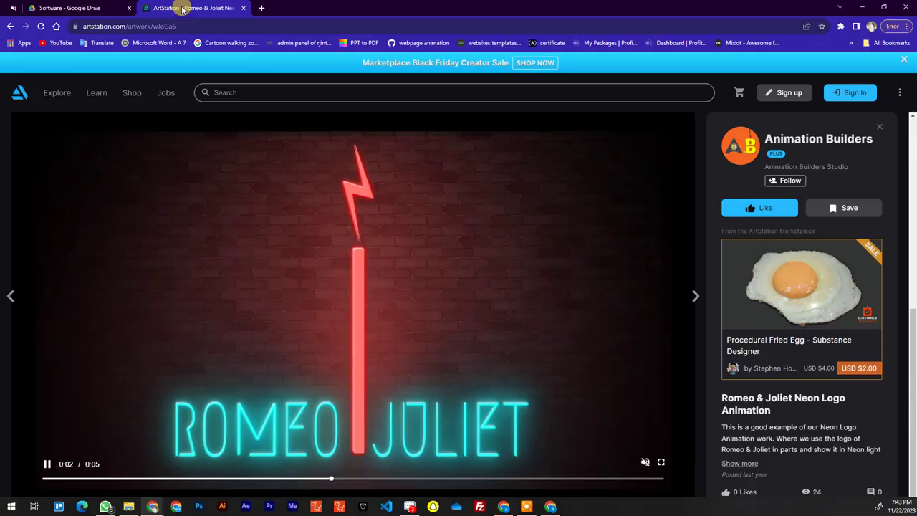
left_click(88, 9)
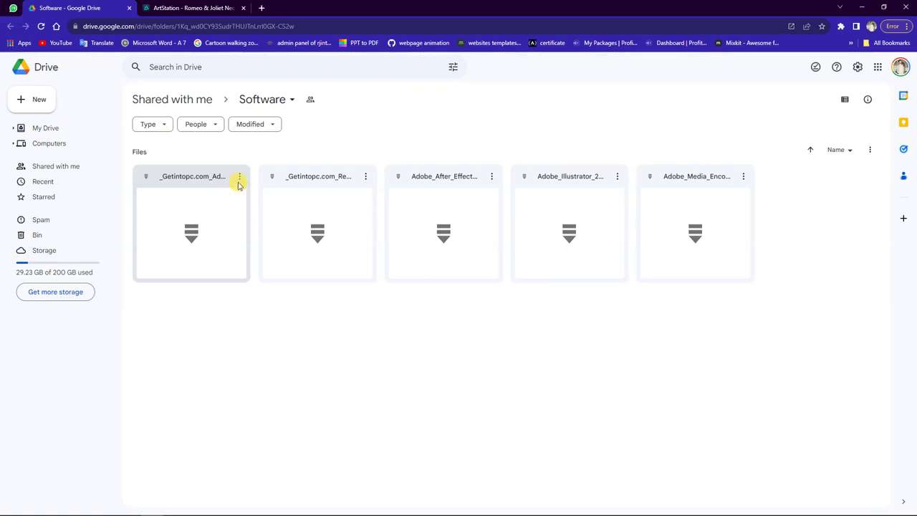
left_click(239, 178)
left_click(240, 177)
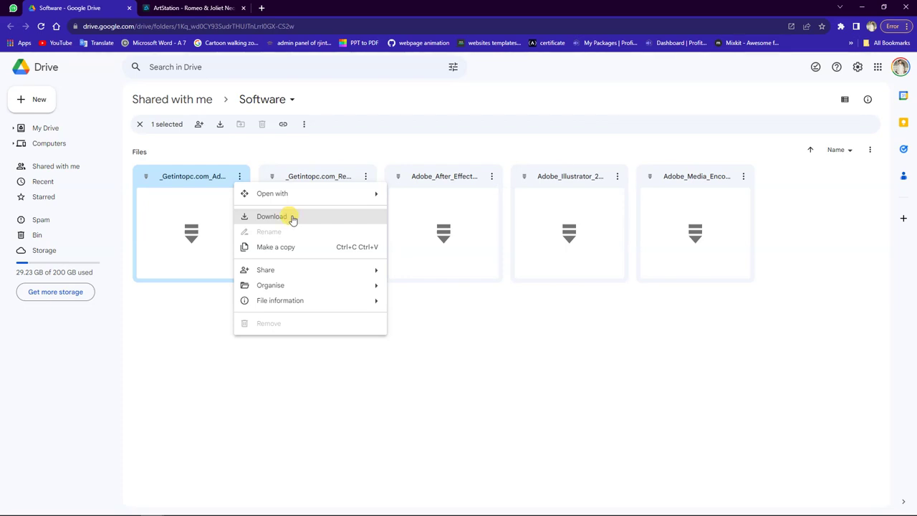
left_click(129, 509)
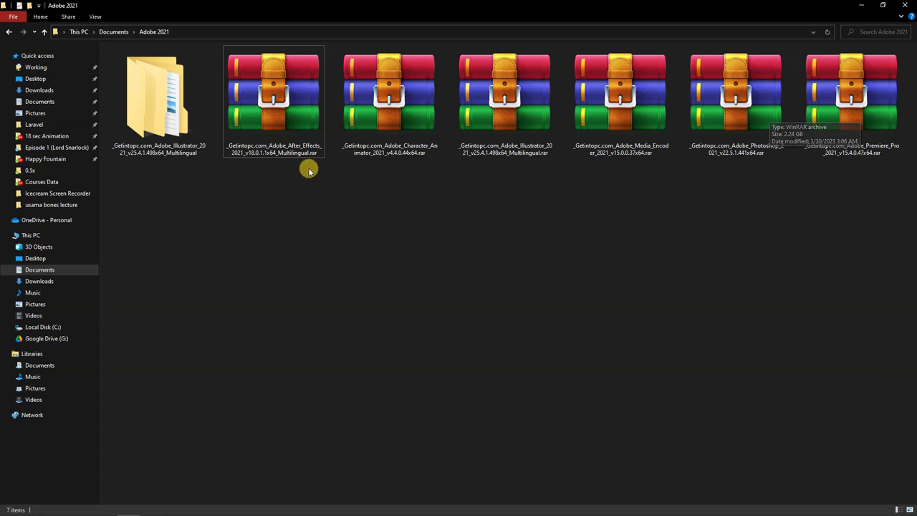
Bring Chrome back and search for 'winrar' in a new tab
mouse_move(174, 506)
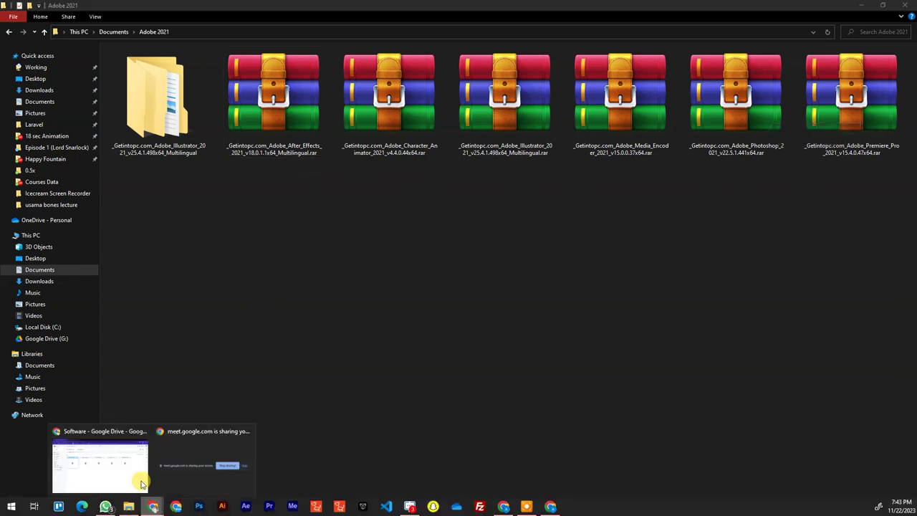
left_click(139, 478)
left_click(262, 7)
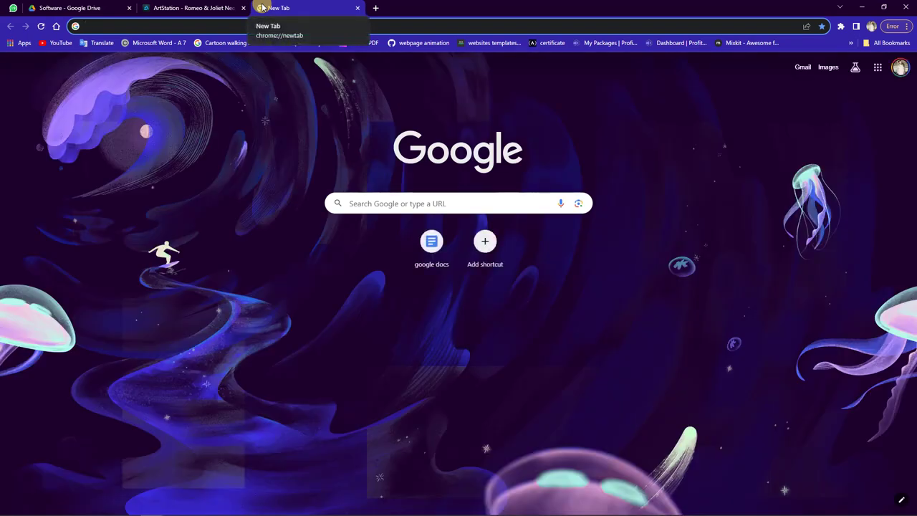
type("winrar")
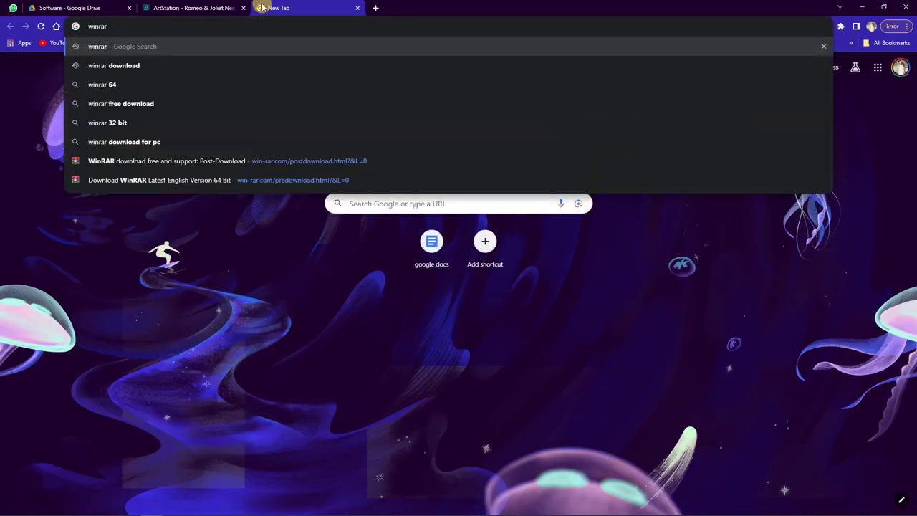
key("Return")
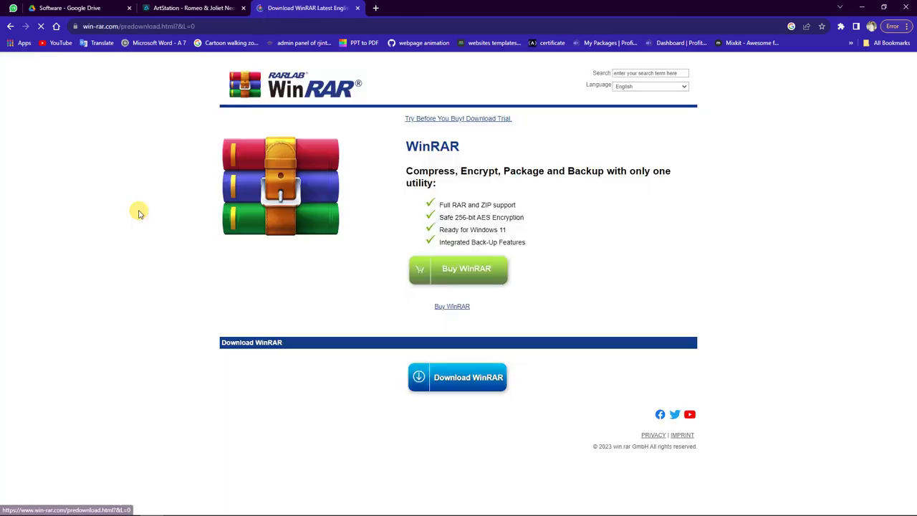
Download the 64-bit WinRAR installer and confirm winrar-x64-624 finished in Chrome's downloads
left_click(457, 375)
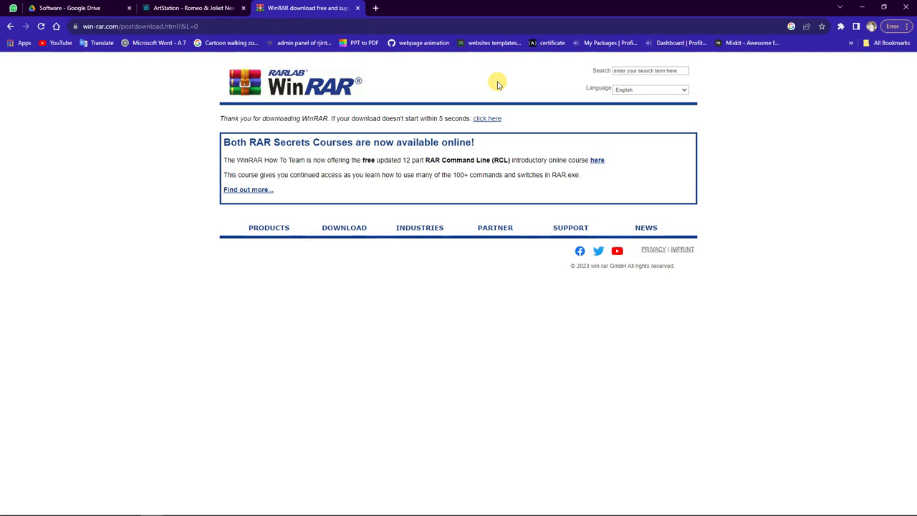
left_click(487, 119)
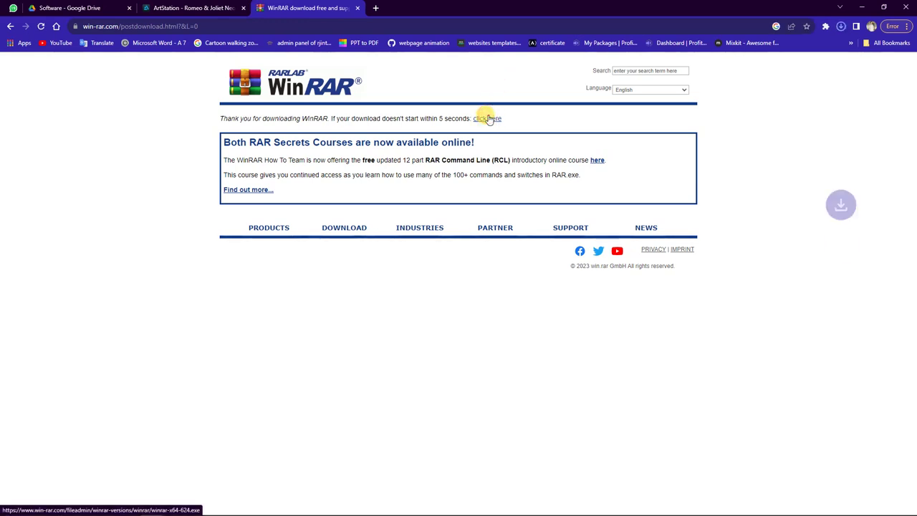
left_click(843, 26)
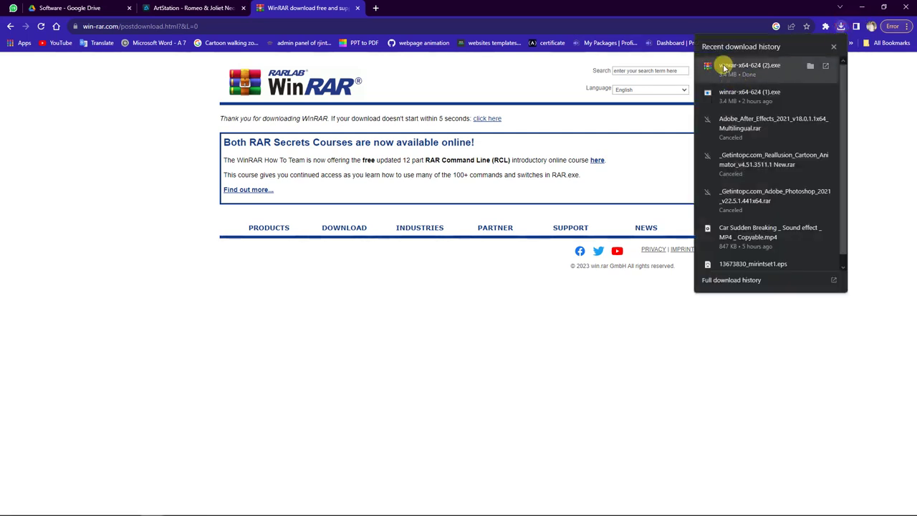
Check Downloads for the WinRAR installer, return to Adobe 2021, then bring back Chrome's WinRAR page
left_click(862, 7)
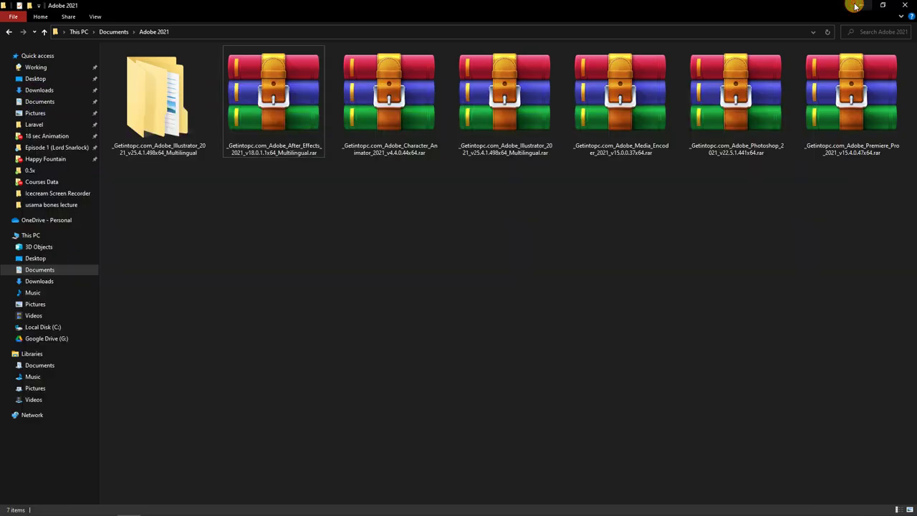
left_click(32, 90)
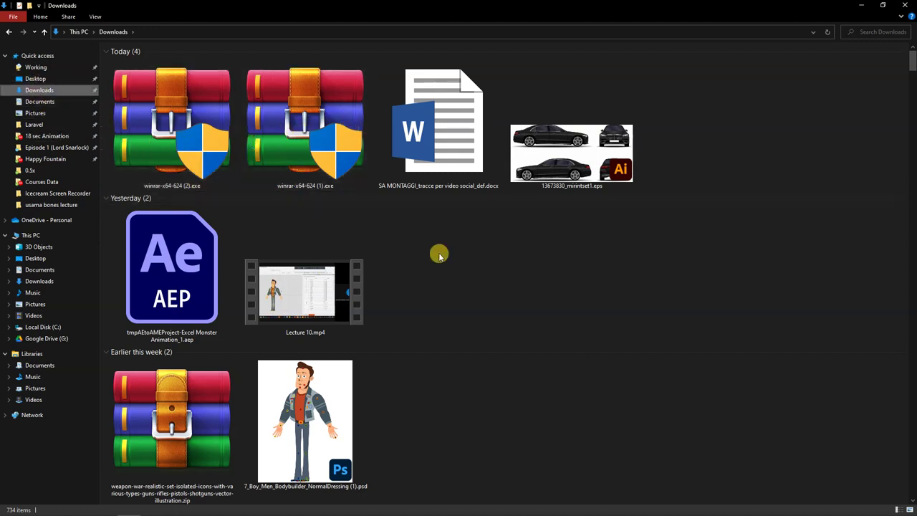
key("alt+Left")
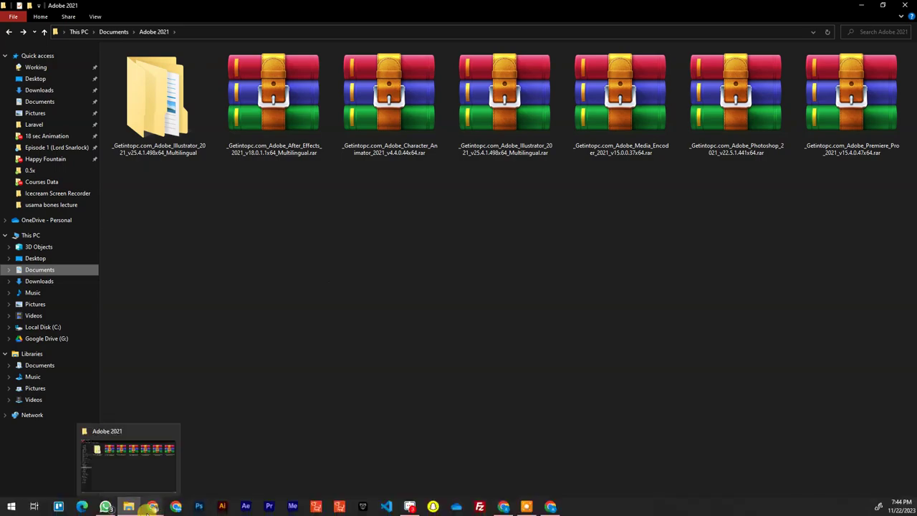
mouse_move(153, 507)
left_click(134, 490)
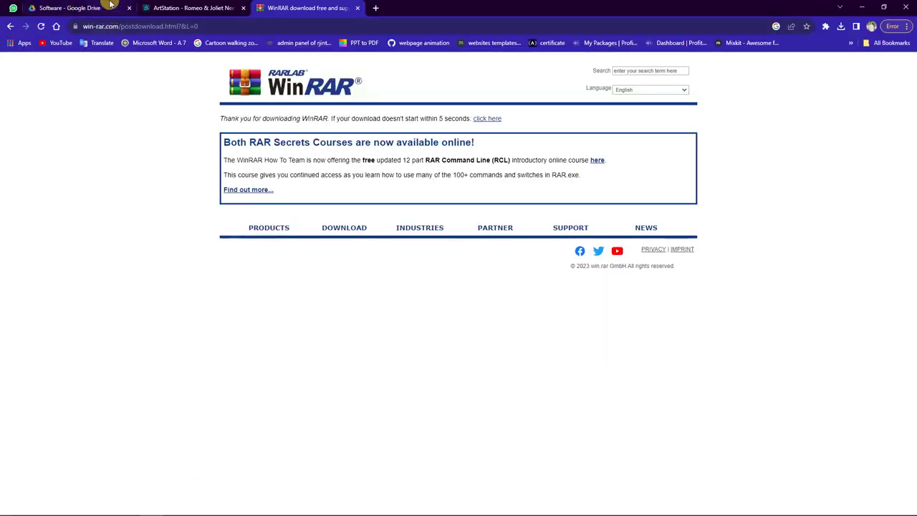
Inspect the first archive's options in the Google Drive Software folder twice, then minimize Chrome
left_click(107, 7)
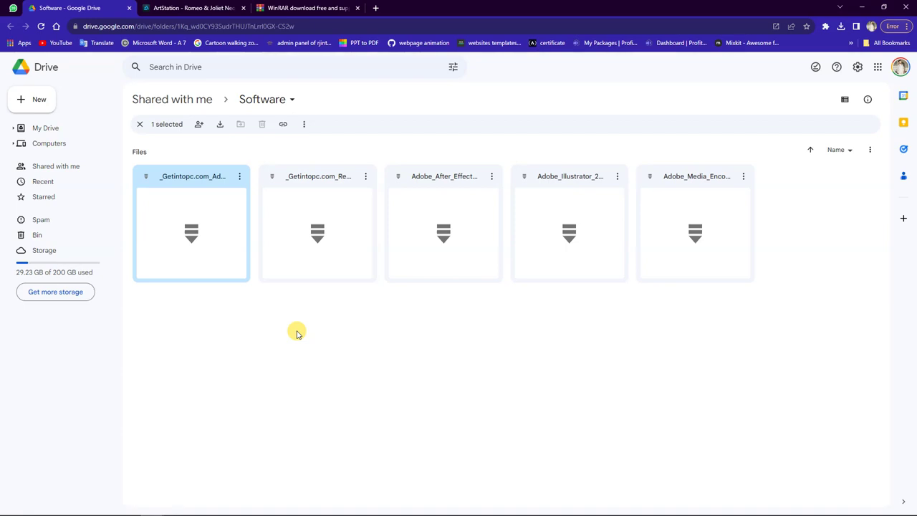
left_click(237, 182)
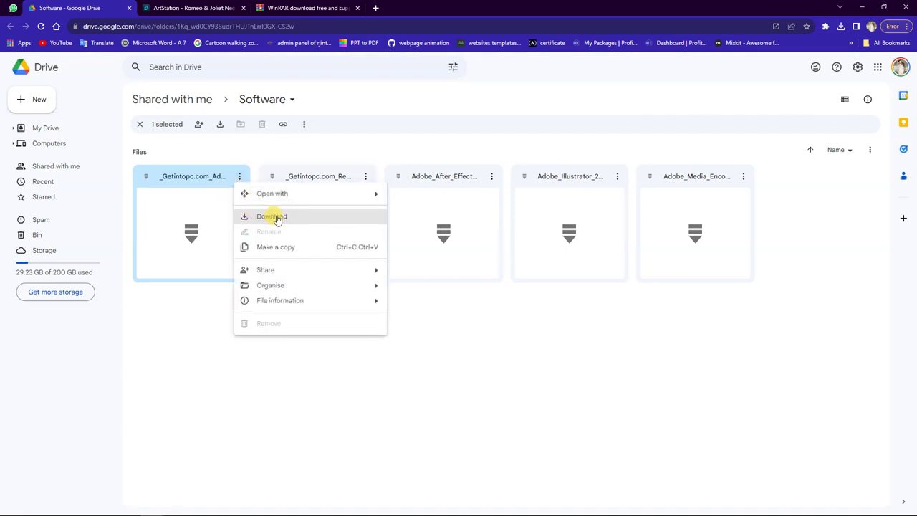
left_click(552, 384)
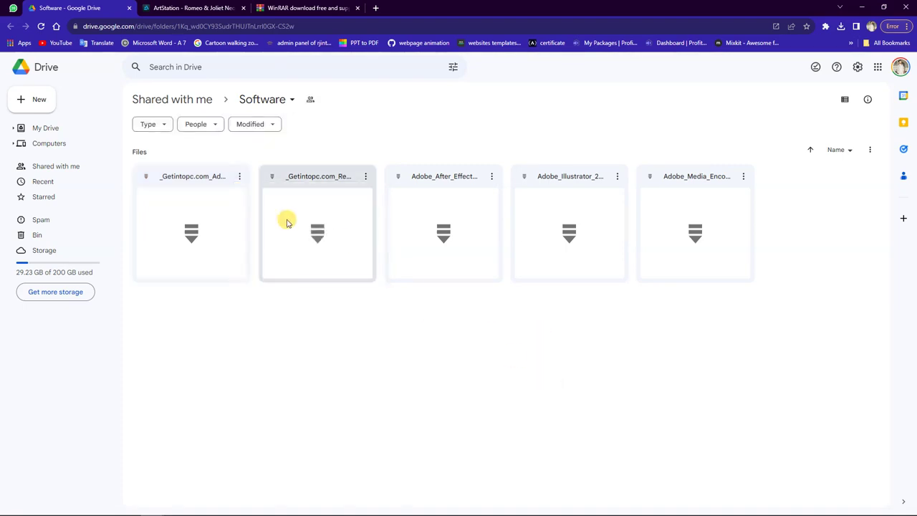
left_click(240, 177)
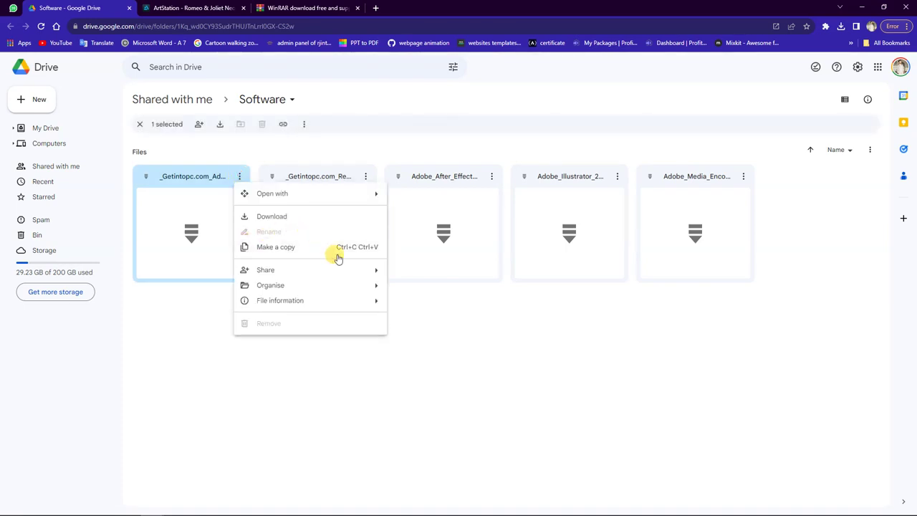
left_click(425, 336)
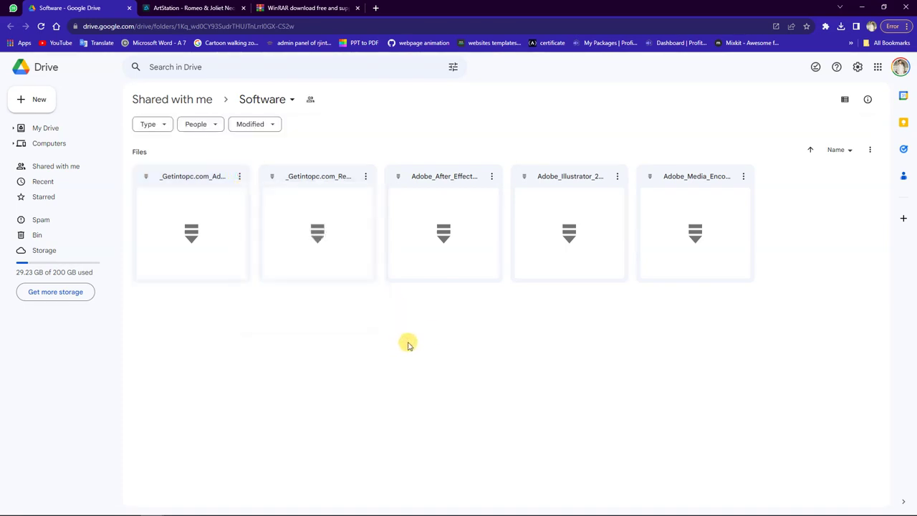
left_click(864, 8)
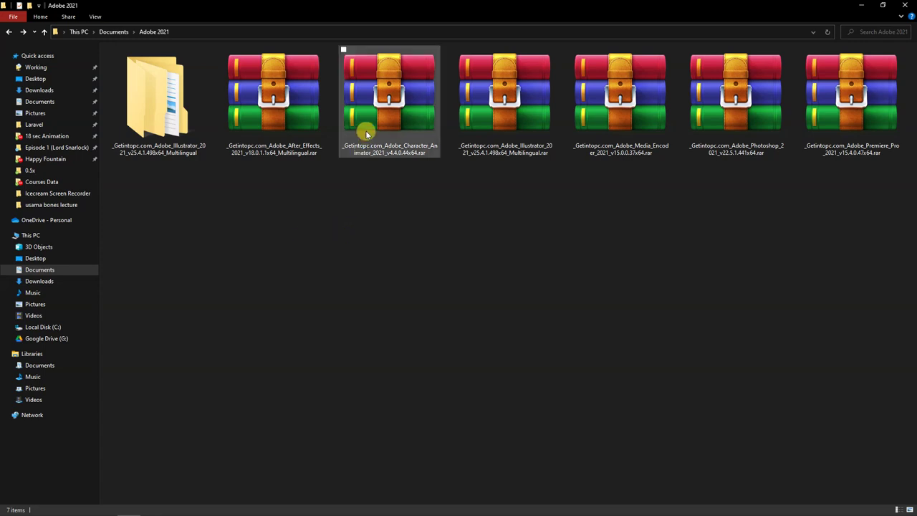
Select the 2.43 GB _Getintopc.com_Adobe_After_Effects_2021 .rar archive
left_click(291, 90)
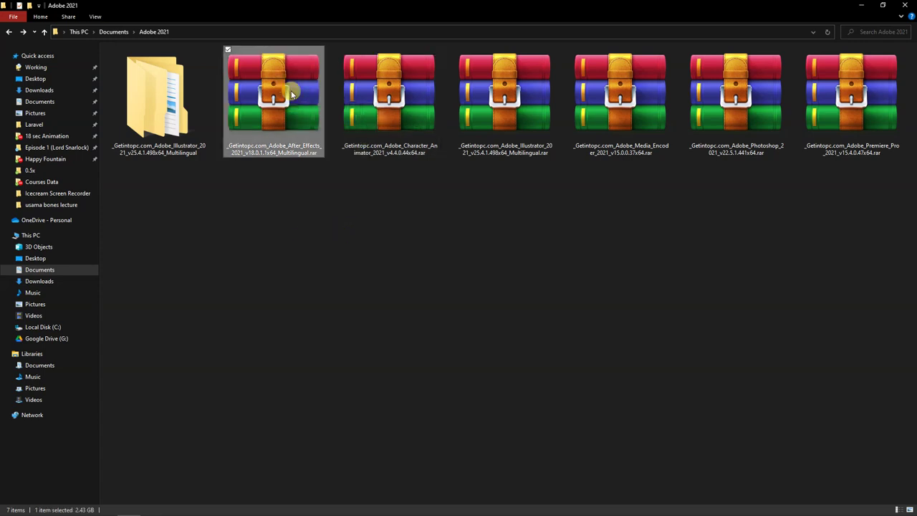
Extract the After Effects 2021 archive with WinRAR into the Documents folder
right_click(291, 91)
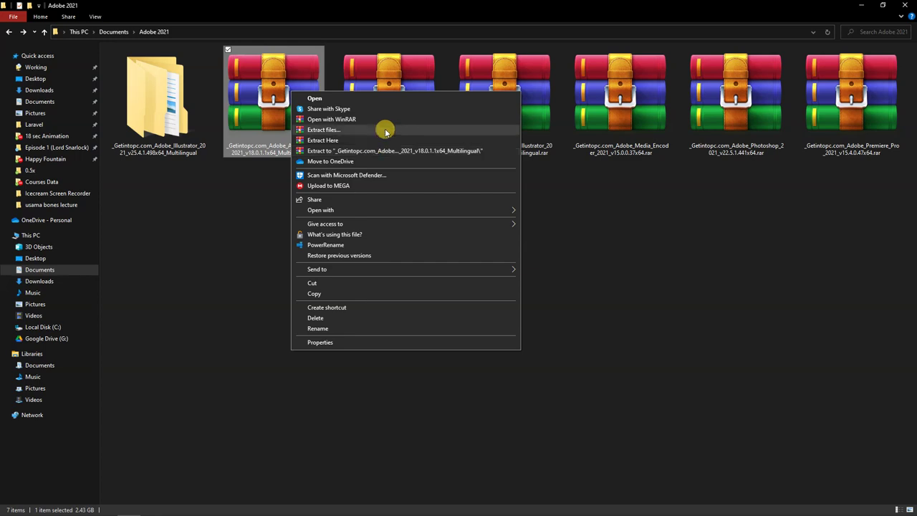
left_click(386, 131)
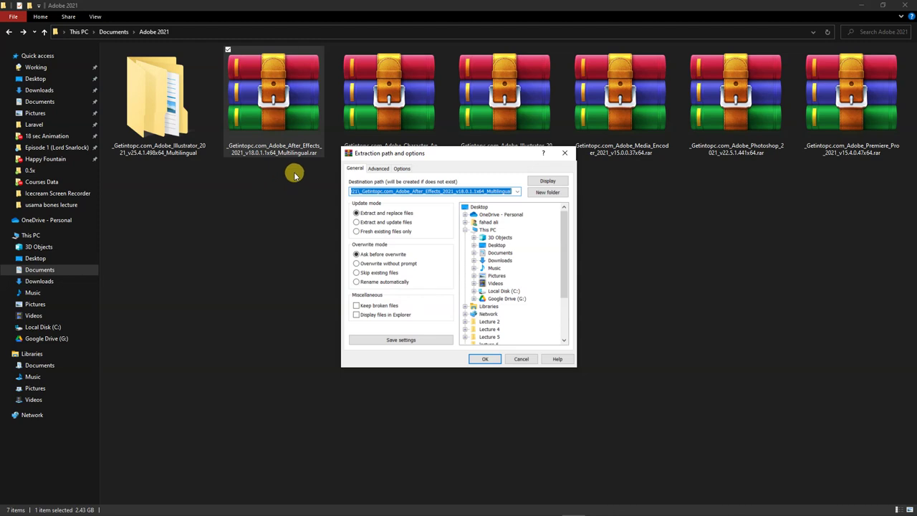
left_click(499, 253)
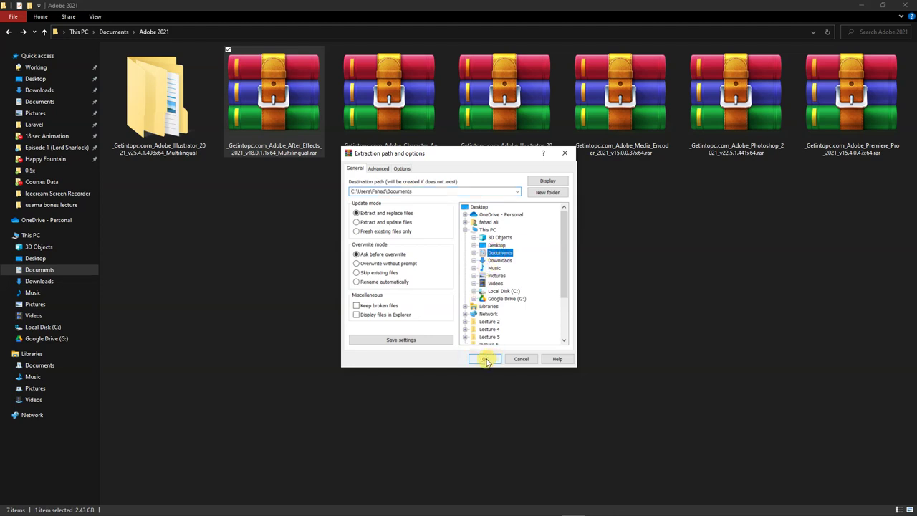
left_click(485, 359)
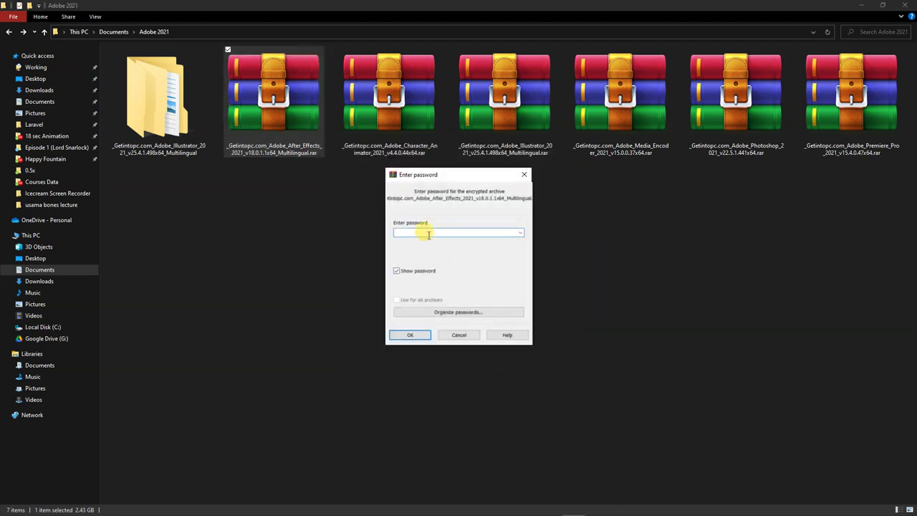
Enter the After Effects 2021 archive password and confirm it so extraction continues
type("123")
left_click(410, 334)
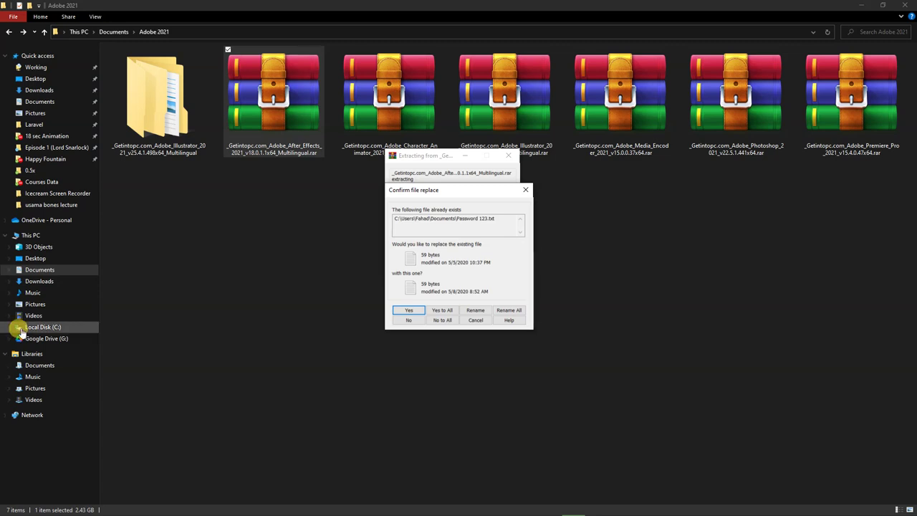
Replace the existing file, browse the Illustrator 2021 installer subfolder, then return to Adobe 2021
left_click(408, 310)
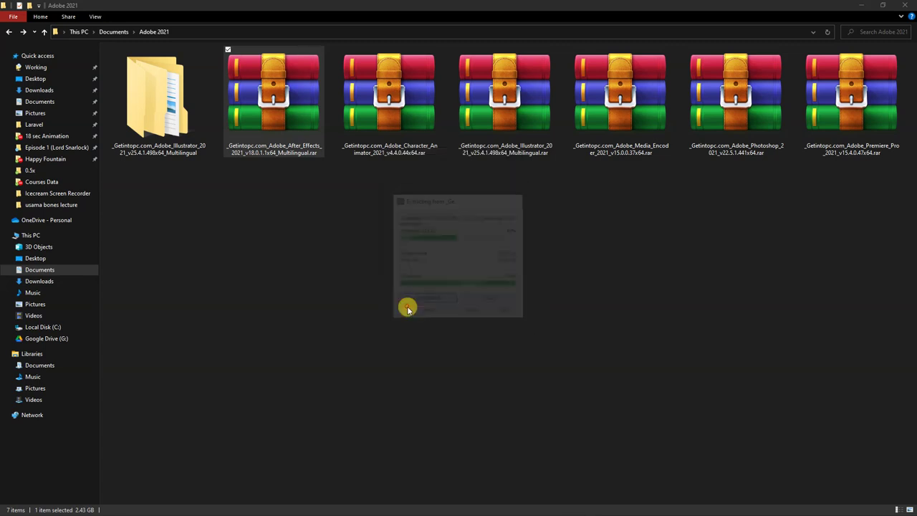
left_click(365, 271)
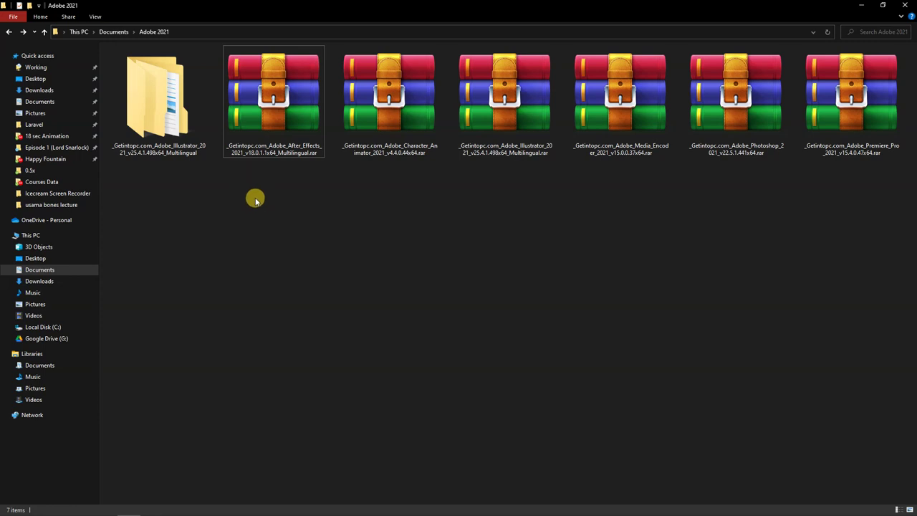
left_click(164, 143)
double_click(164, 143)
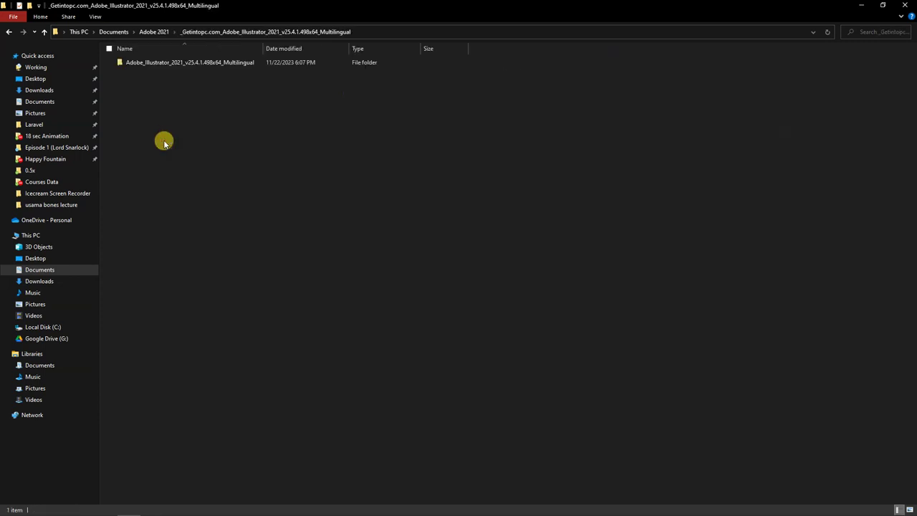
left_click(209, 62)
double_click(208, 61)
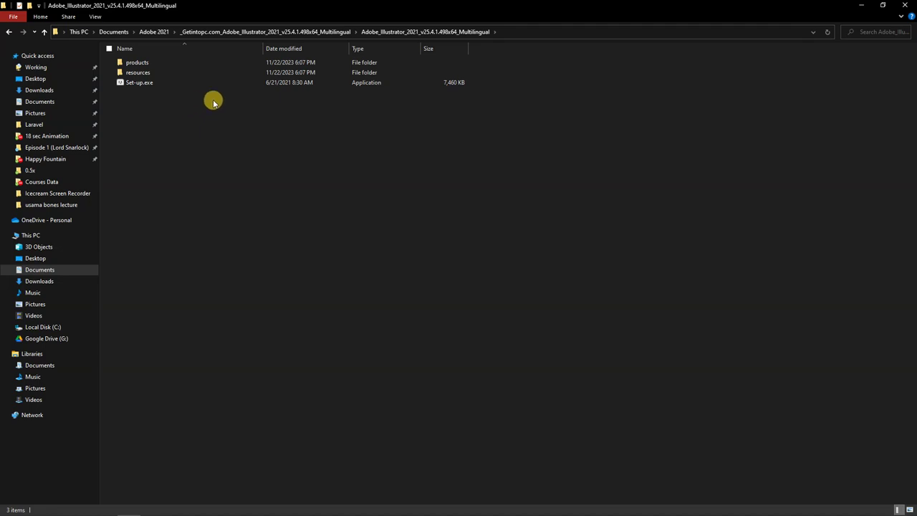
left_click(152, 38)
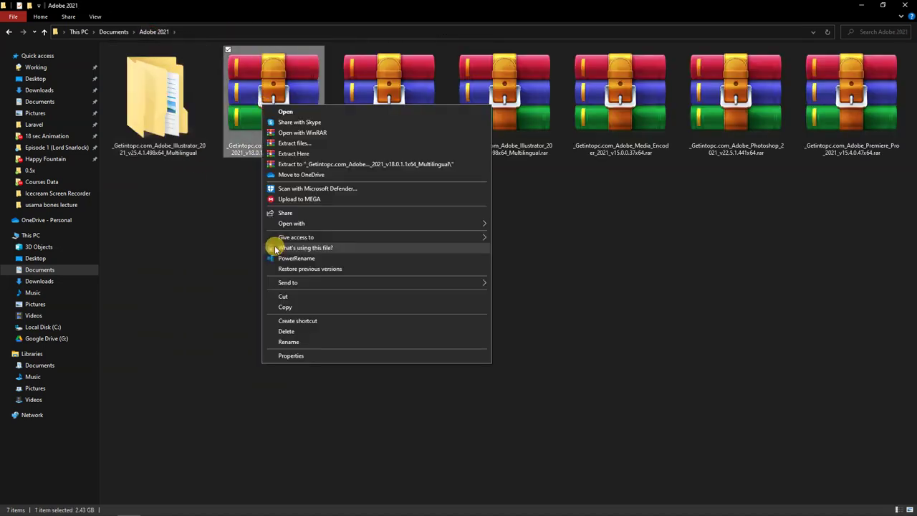
Extract the After Effects 2021 archive here, supplying its password
left_click(326, 154)
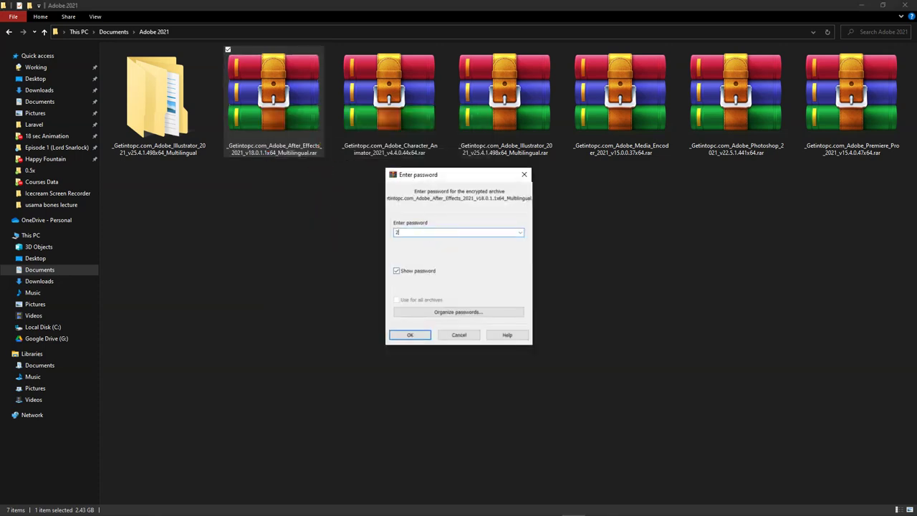
type("123")
key("Return")
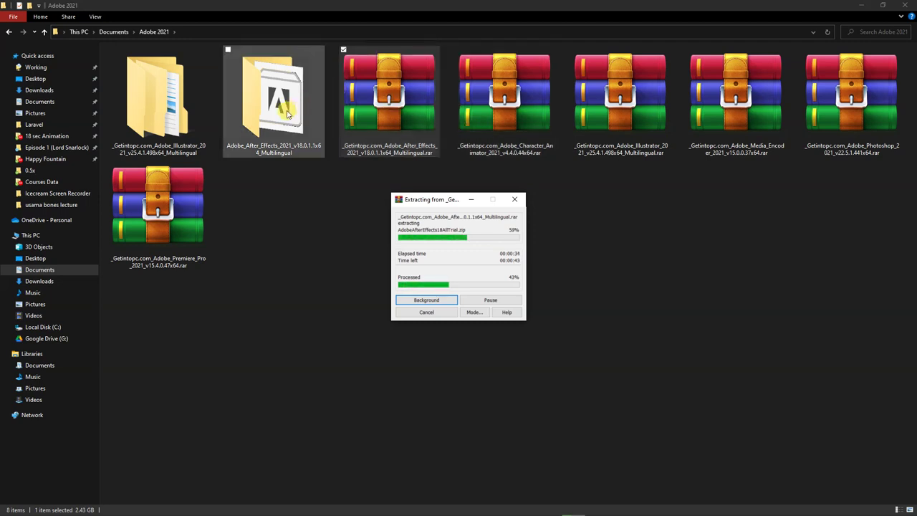
Leave the After Effects extraction running in the background and switch to This PC
left_click(286, 209)
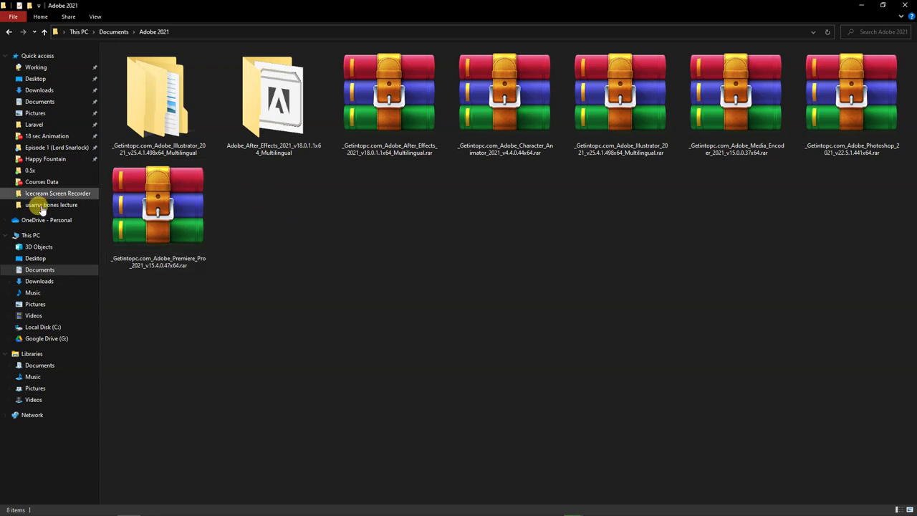
left_click(68, 236)
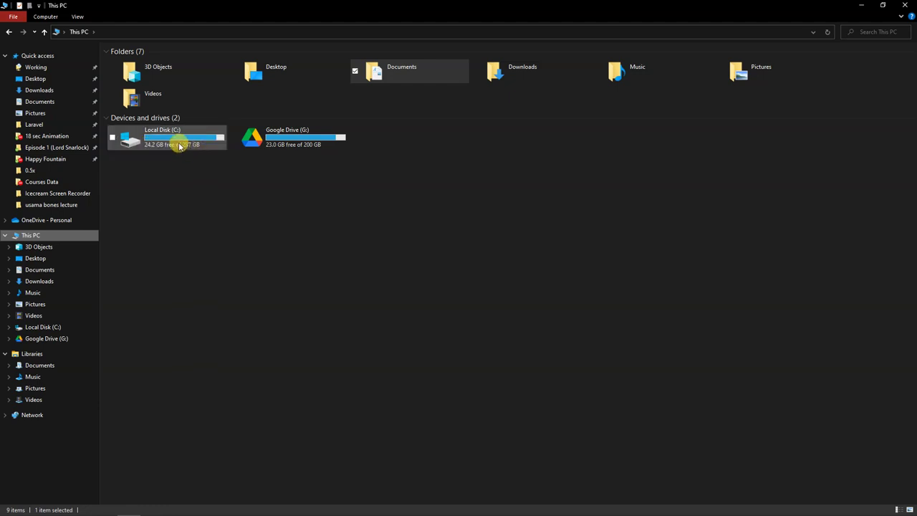
mouse_move(179, 146)
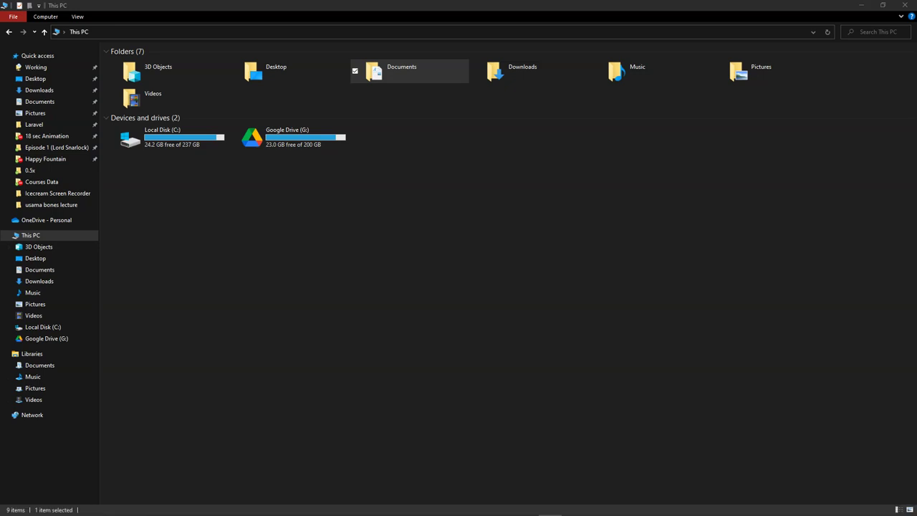
left_click(192, 181)
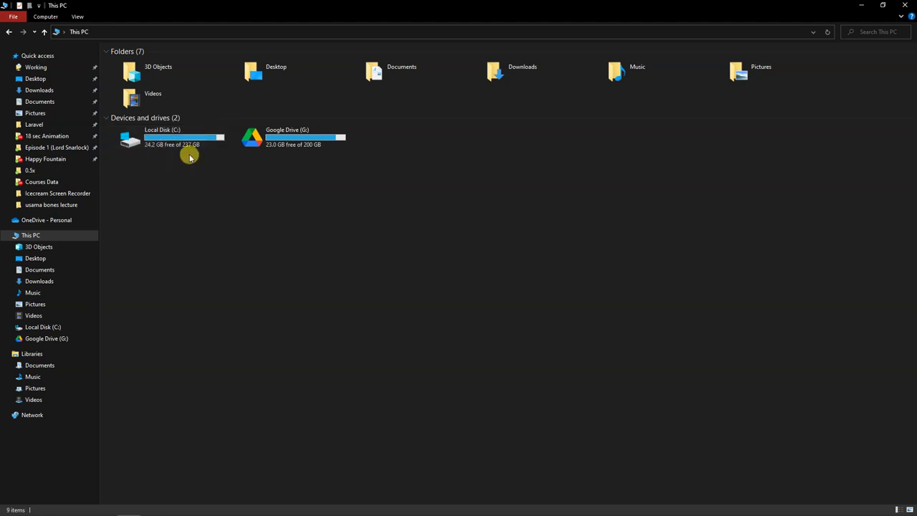
Select then deselect Local Disk (C:), and go back to the Adobe 2021 folder
left_click(191, 145)
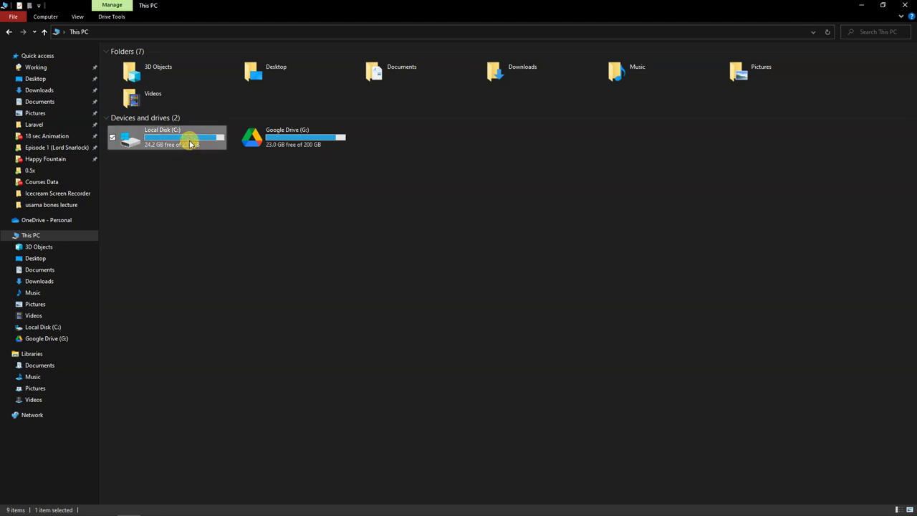
left_click(194, 179)
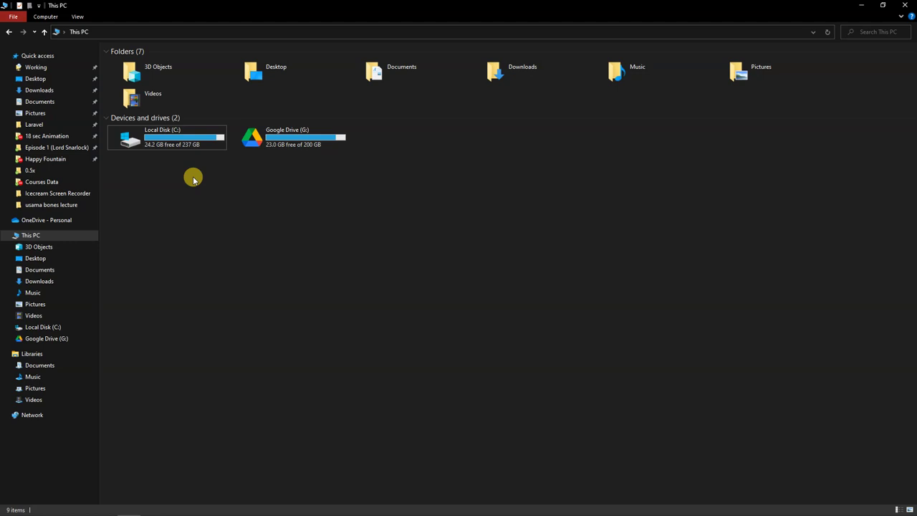
key("alt+Left")
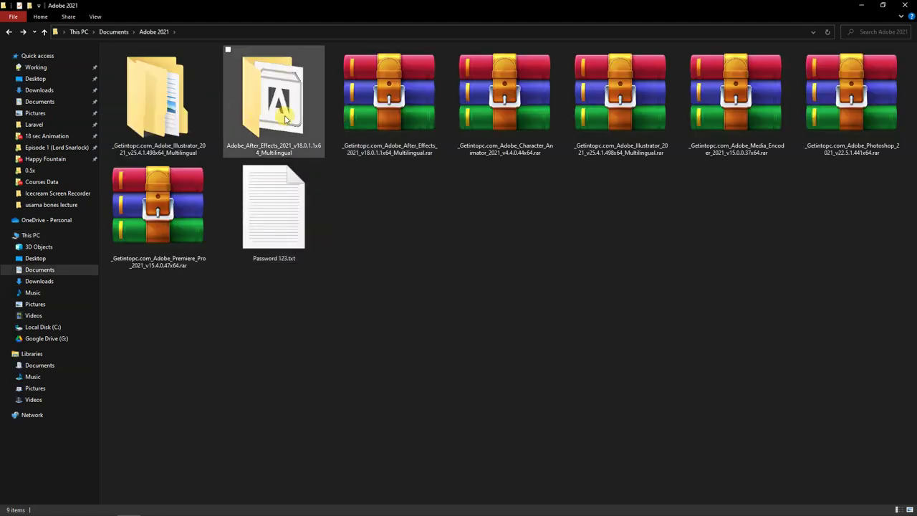
Extract the Illustrator 2021 archive here with Extract Here, entering its password
double_click(514, 121)
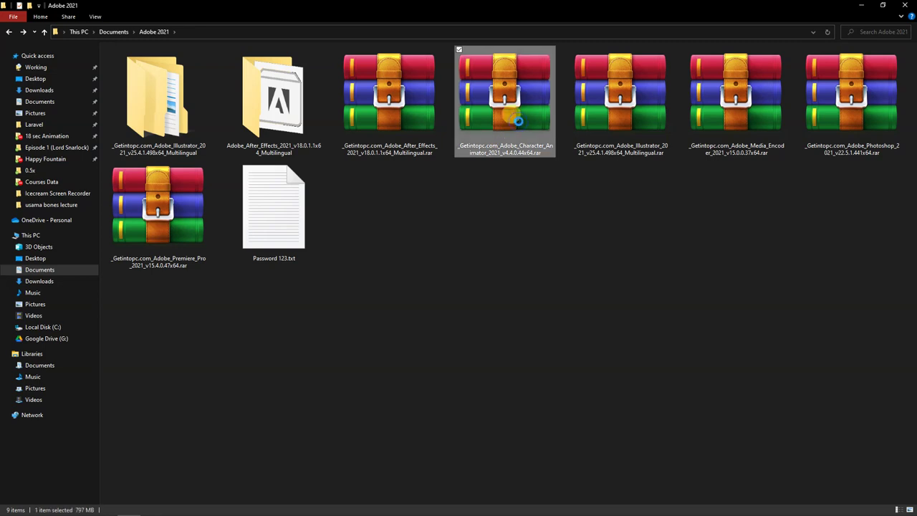
right_click(629, 118)
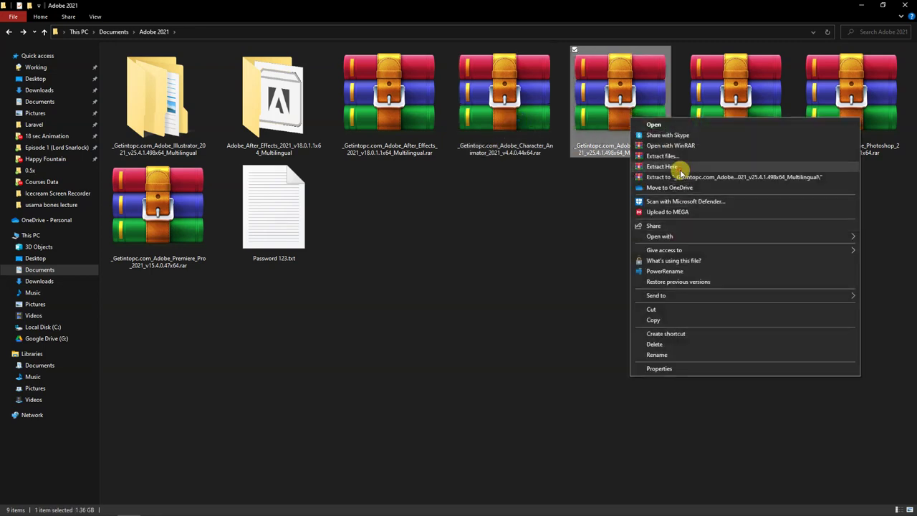
left_click(680, 167)
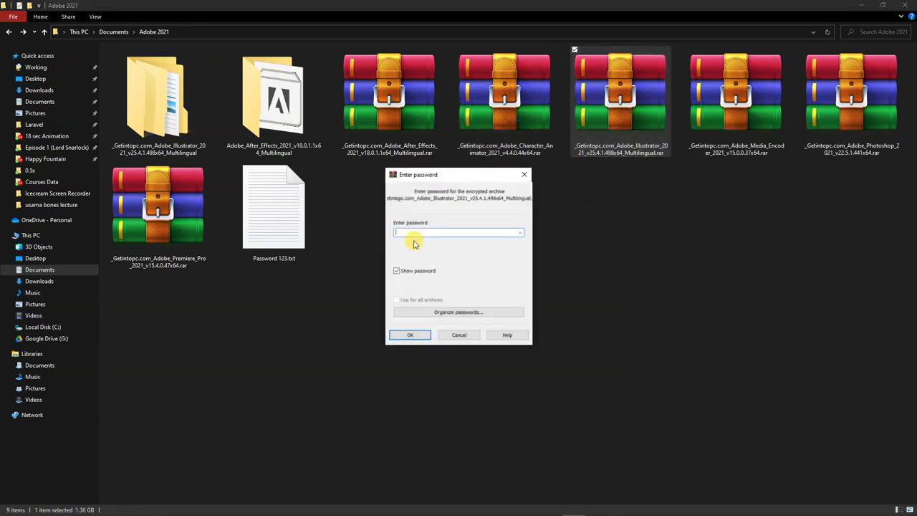
type("123")
key("Return")
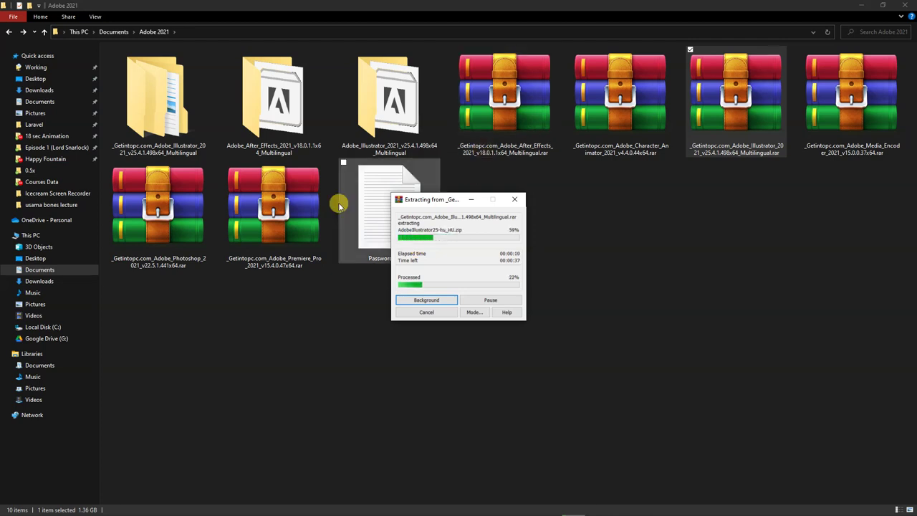
Open the extracted After Effects folder, run Set-up.exe, and center the installer window
double_click(263, 98)
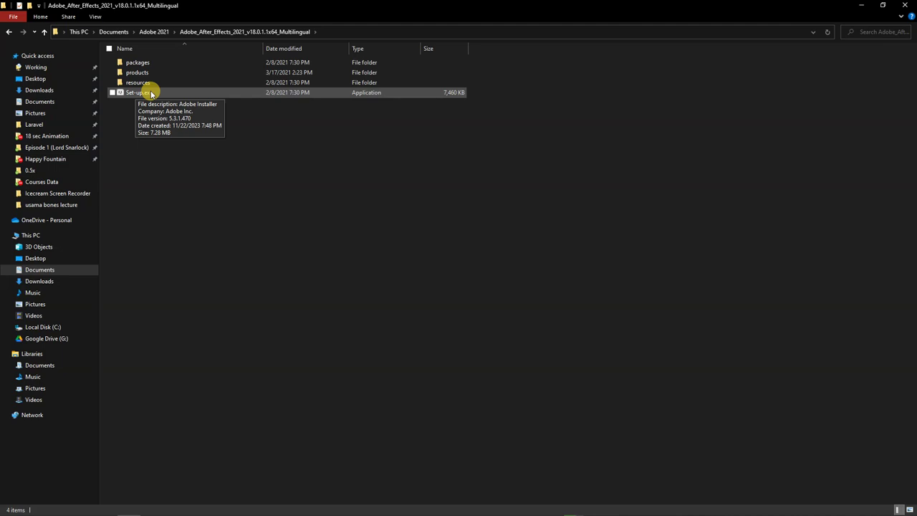
mouse_move(463, 502)
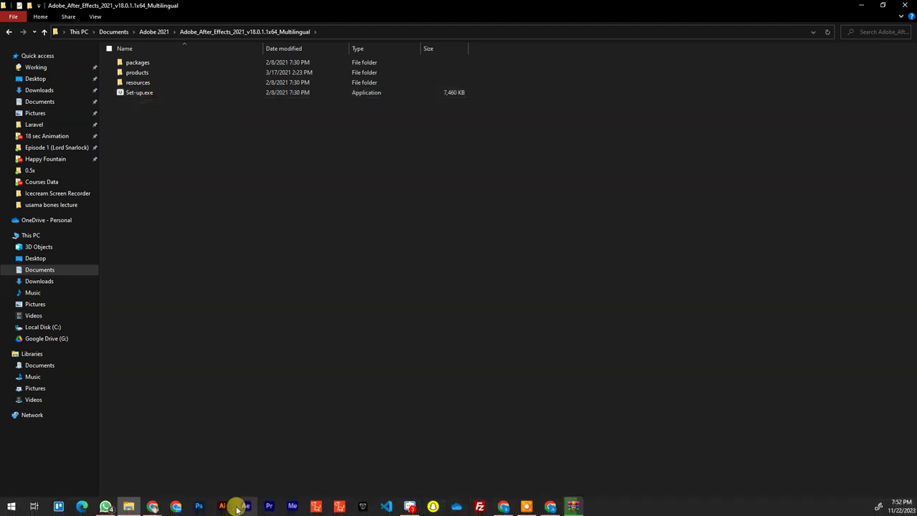
left_click(151, 99)
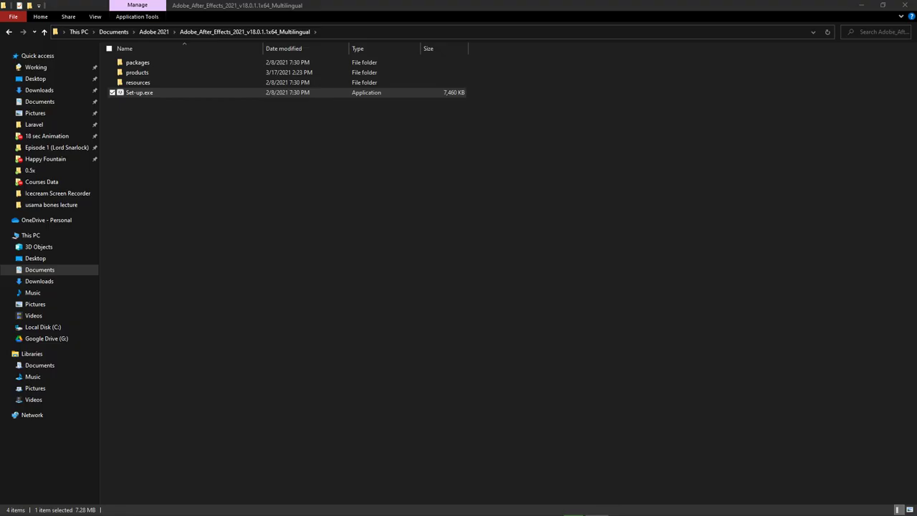
left_click_drag(159, 56, 361, 62)
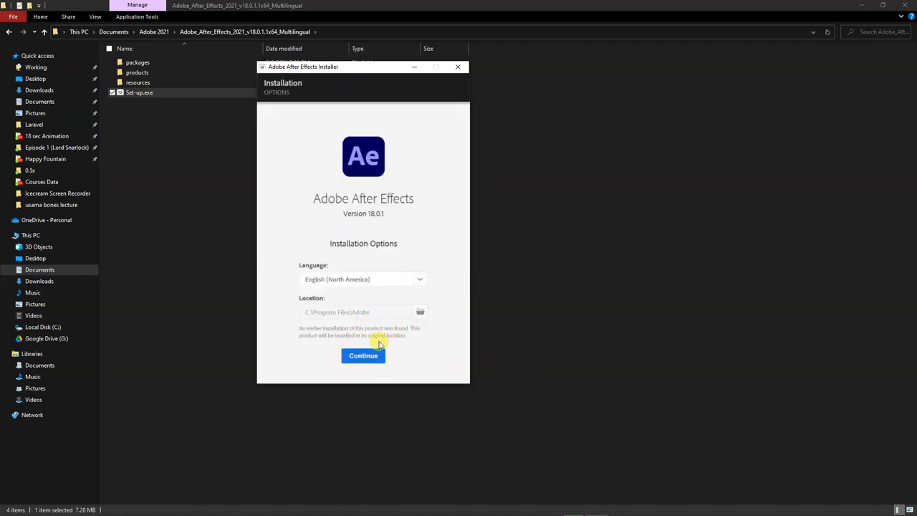
Continue past the installation options, then close and quit the After Effects installer
left_click(367, 358)
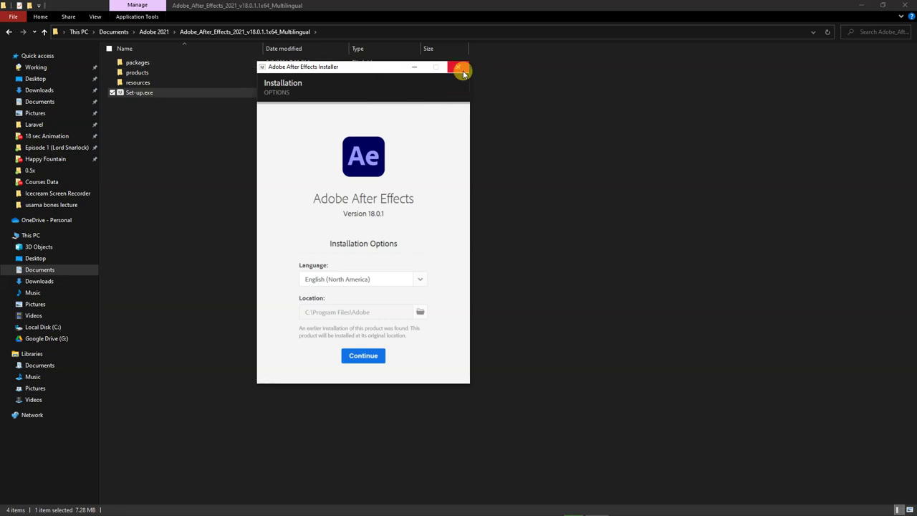
left_click(462, 68)
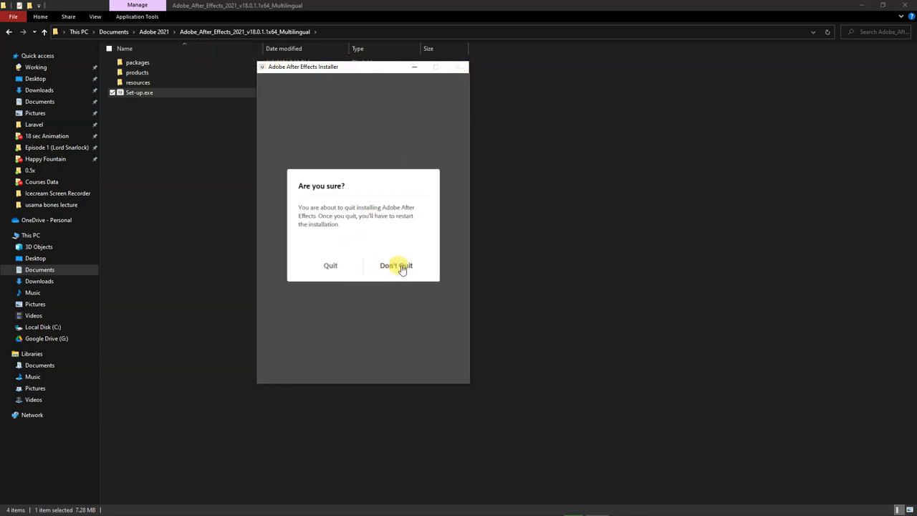
left_click(329, 267)
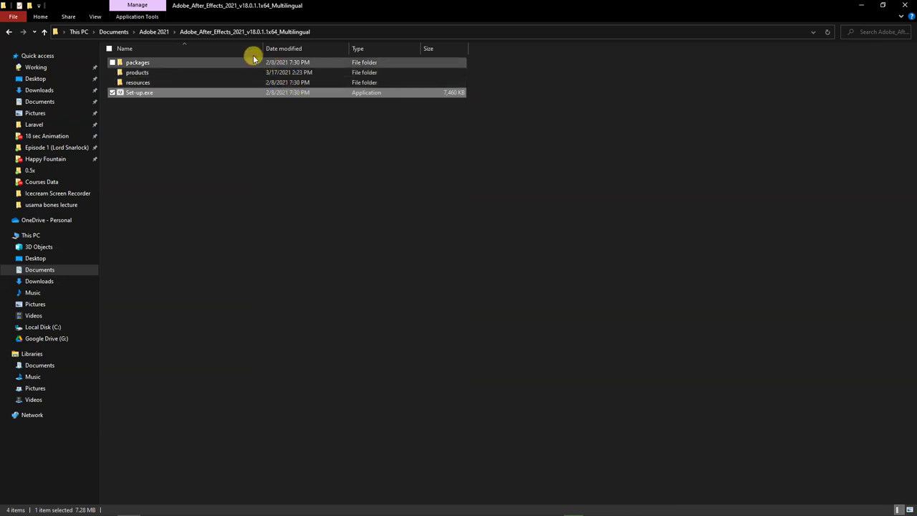
Return to Adobe 2021 and open the extracted Adobe_Illustrator_2021 folder
left_click(158, 34)
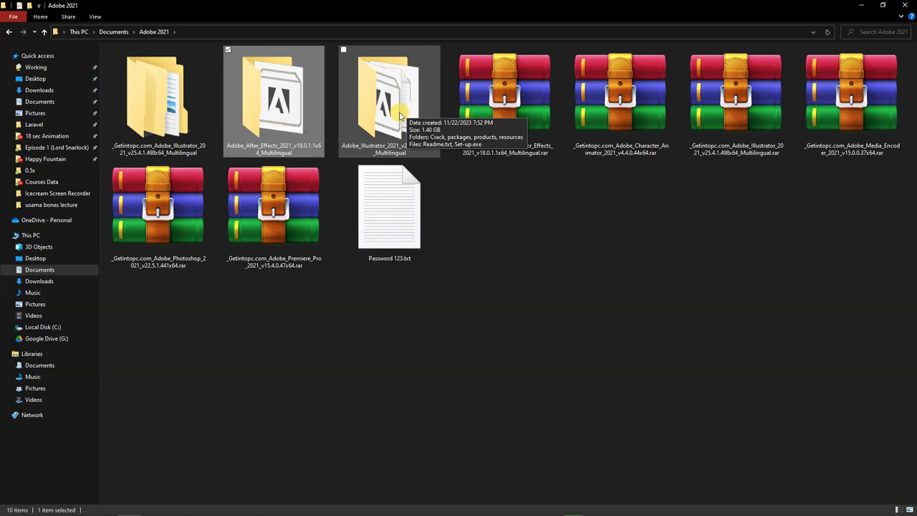
double_click(400, 114)
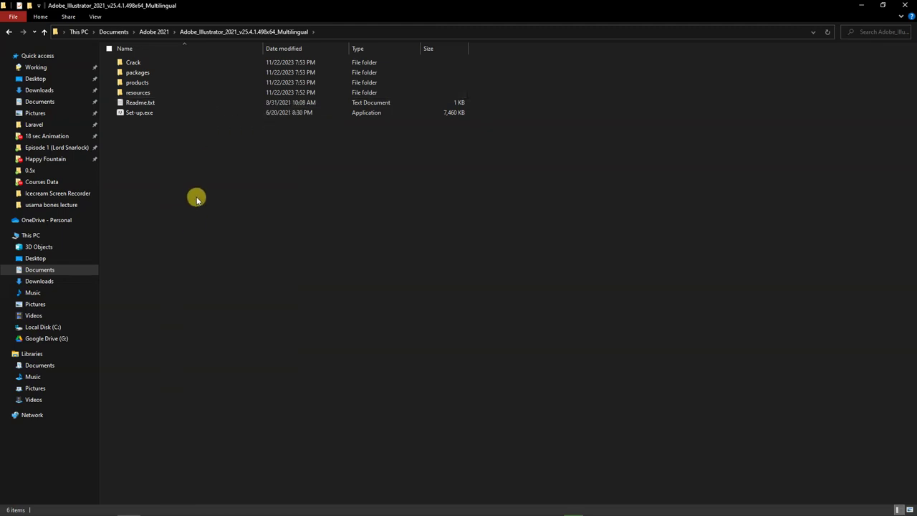
Open the Crack folder and copy Illustrator.exe
double_click(154, 63)
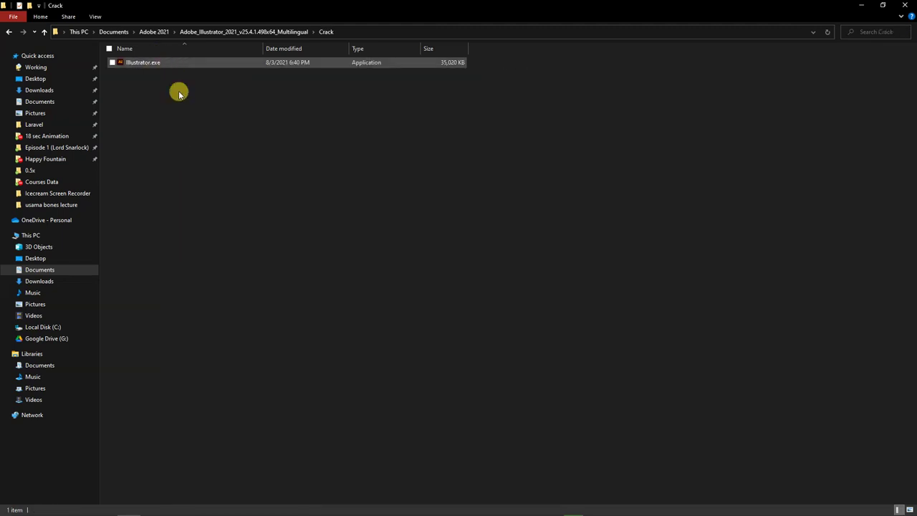
left_click_drag(196, 125, 140, 56)
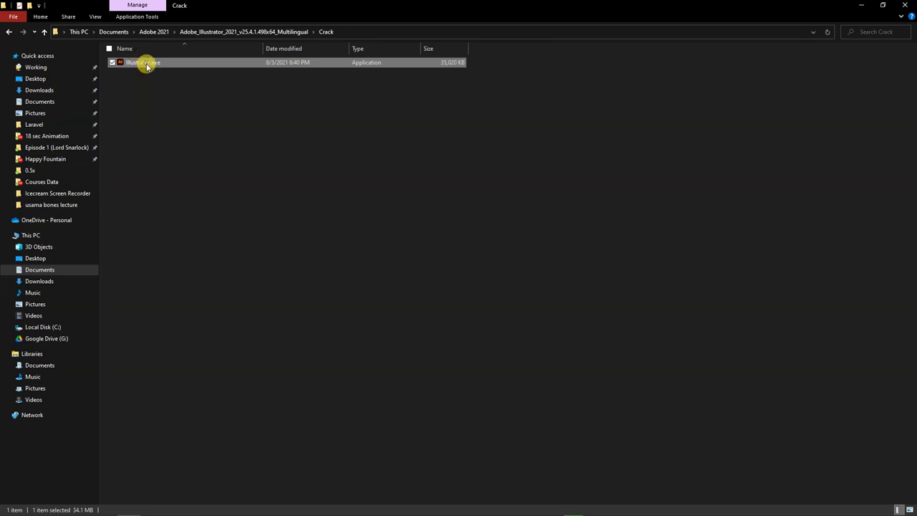
right_click(147, 64)
left_click(257, 298)
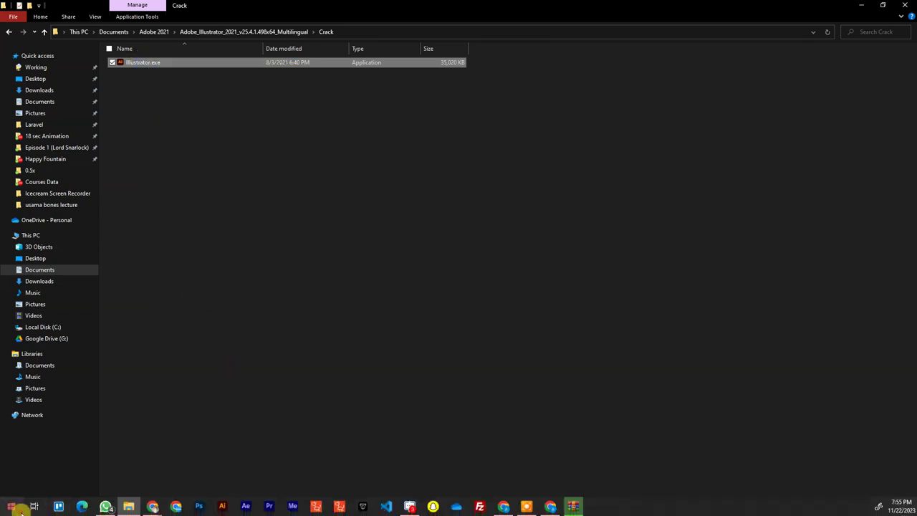
Search Start for 'ill' and open the file location of the Adobe Illustrator 2021 shortcut
left_click(13, 508)
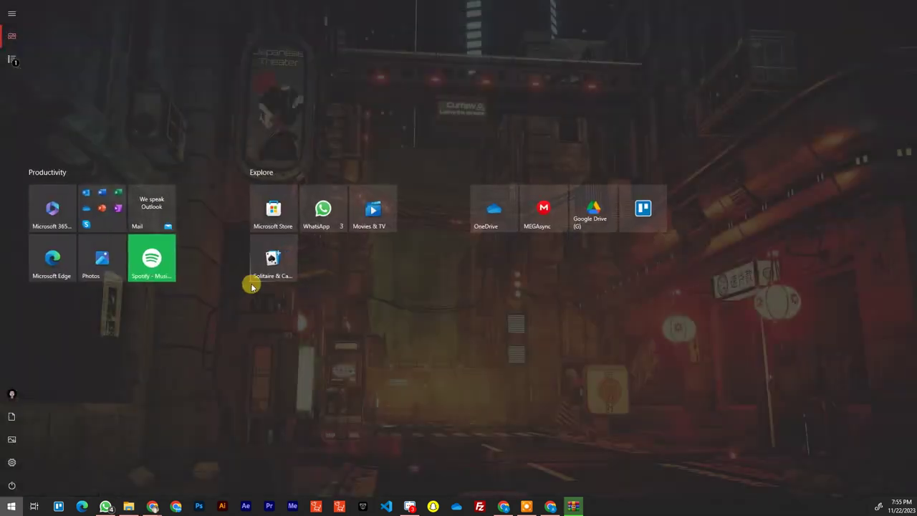
type("ill")
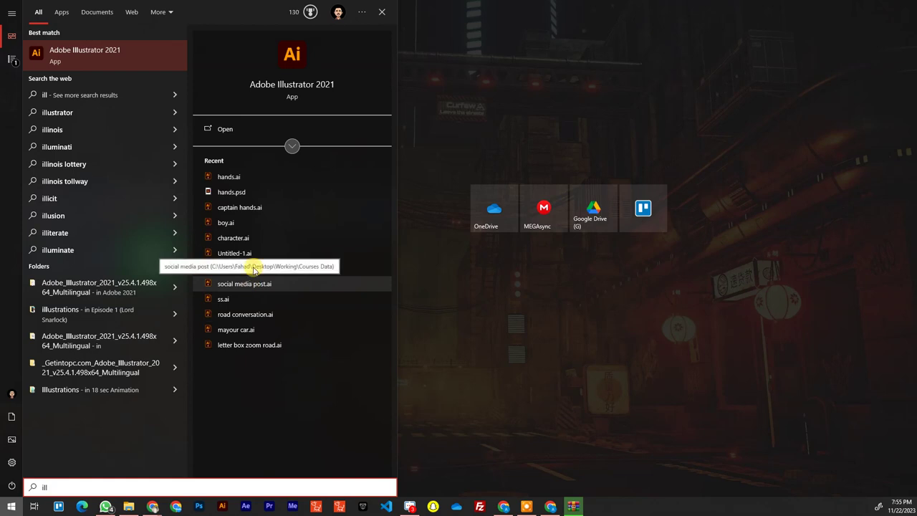
left_click(129, 56)
right_click(129, 56)
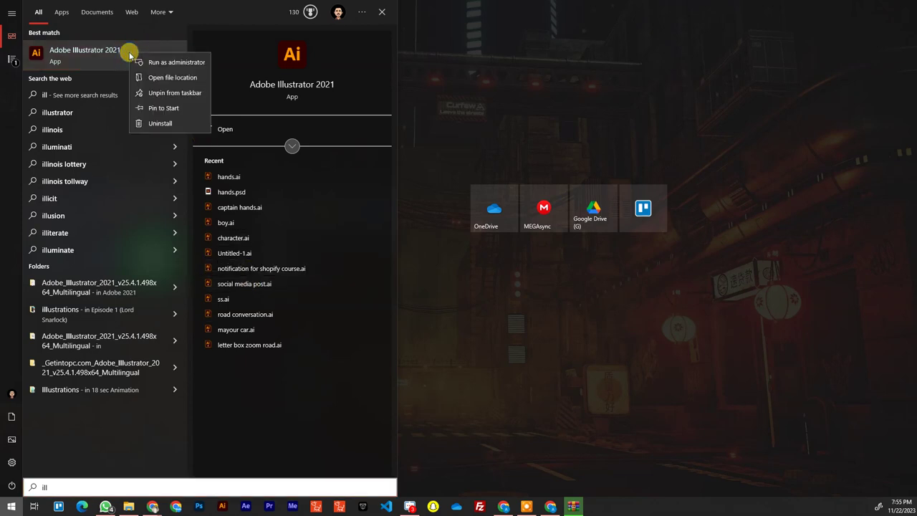
left_click(159, 76)
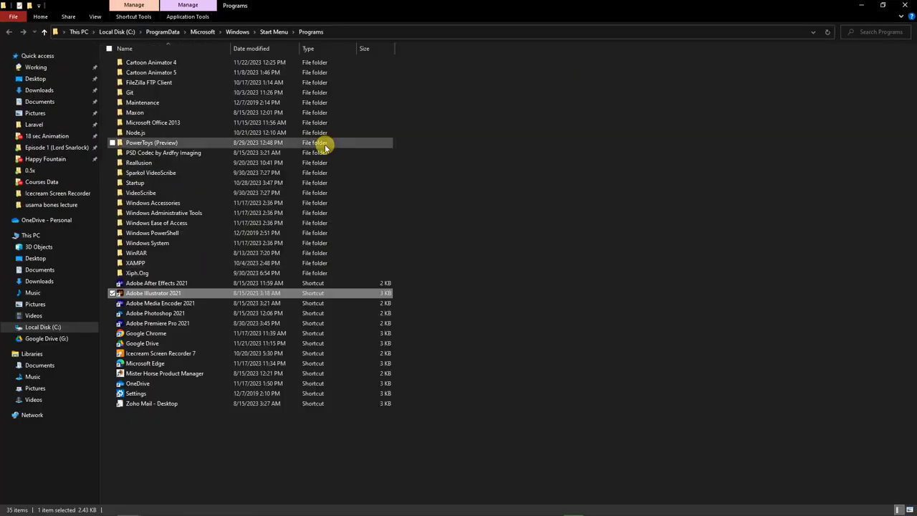
Follow the Illustrator 2021 shortcut to its target folder, Support Files\Contents\Windows
right_click(185, 294)
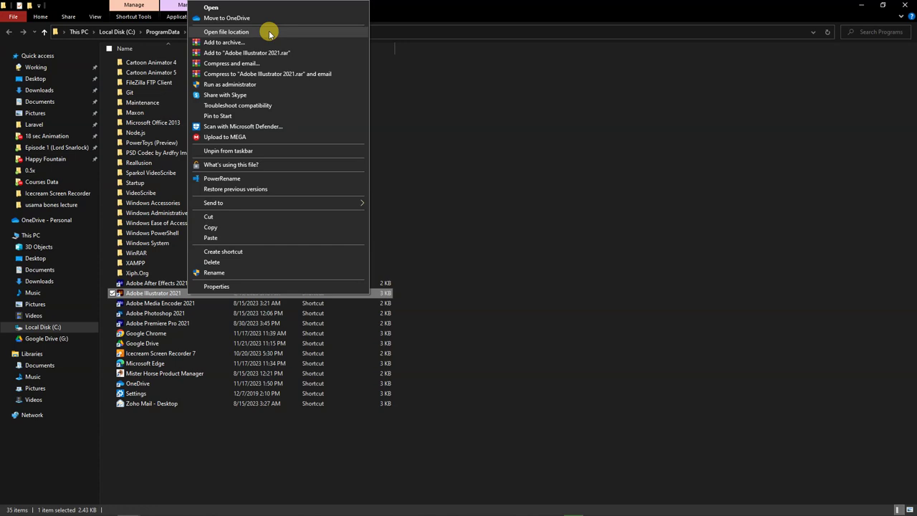
left_click(269, 33)
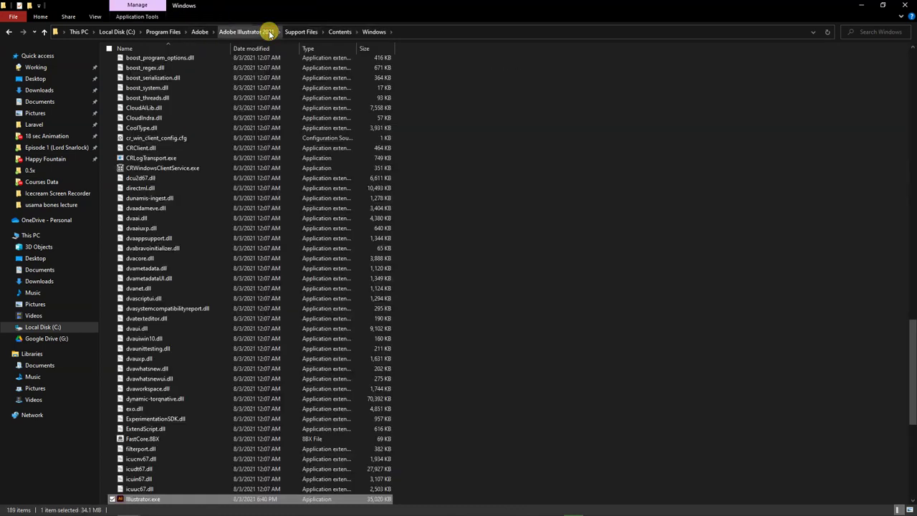
Paste the cracked Illustrator.exe into the folder, replacing the original and granting admin permission
right_click(509, 77)
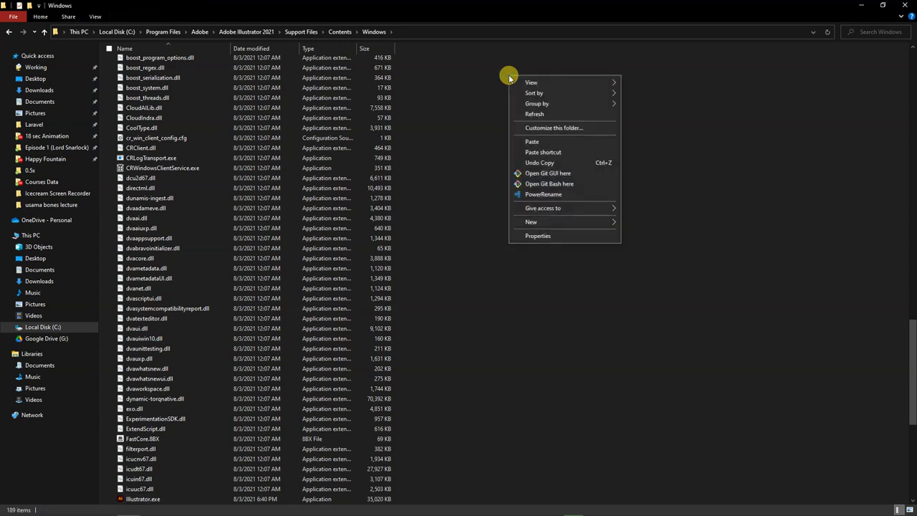
left_click(535, 143)
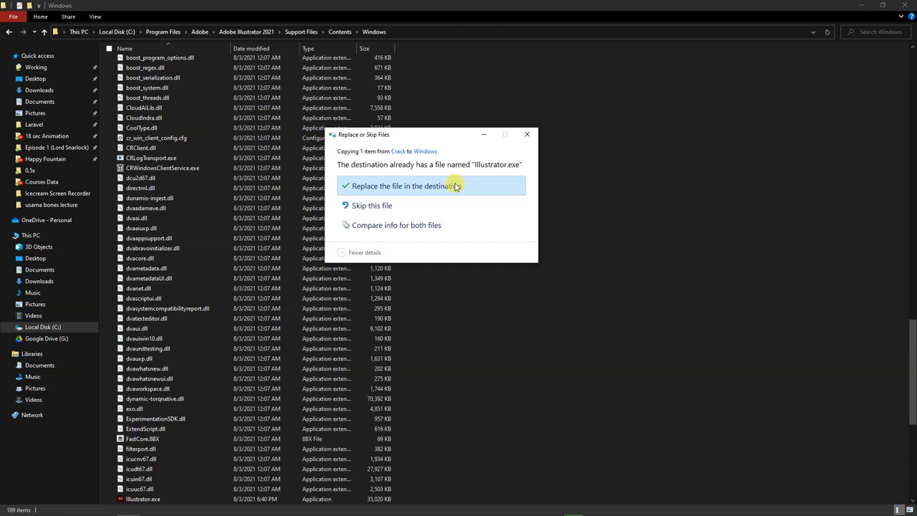
left_click(456, 186)
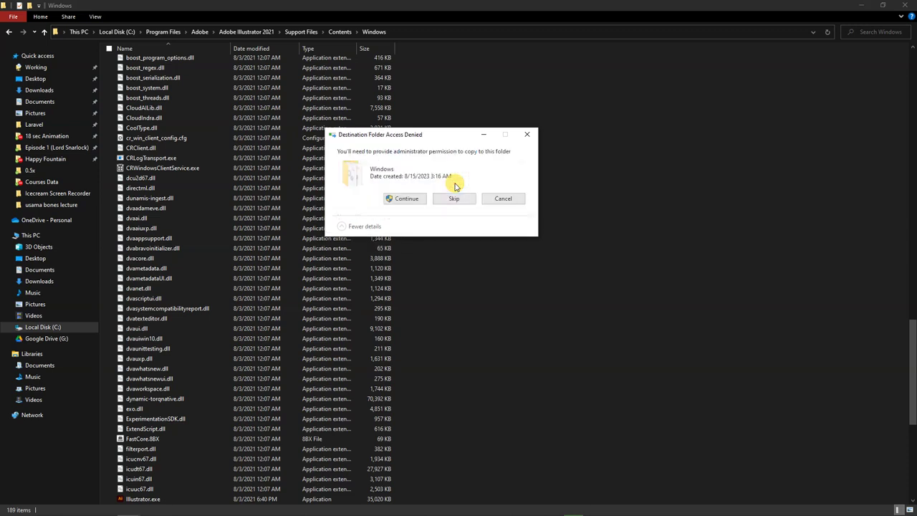
left_click(406, 197)
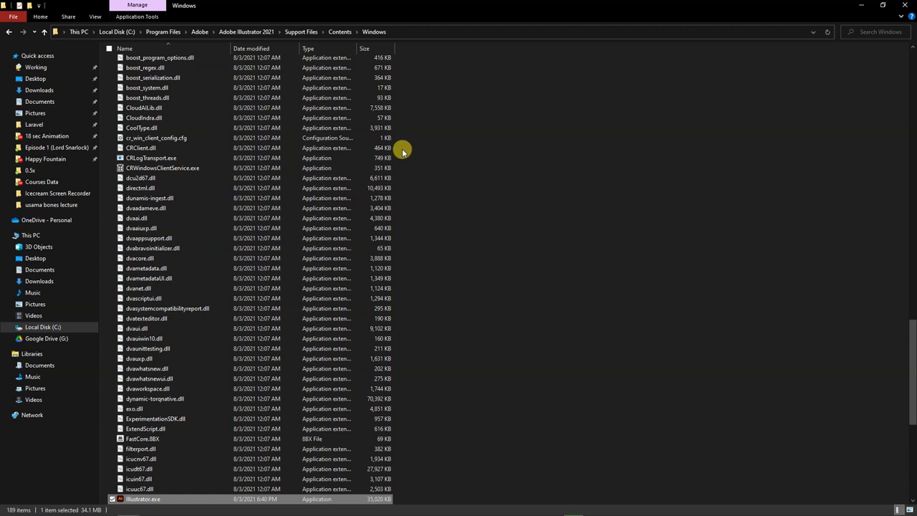
Dismiss a Start search for 'ill', close the install folder window and return to Adobe 2021
mouse_move(76, 513)
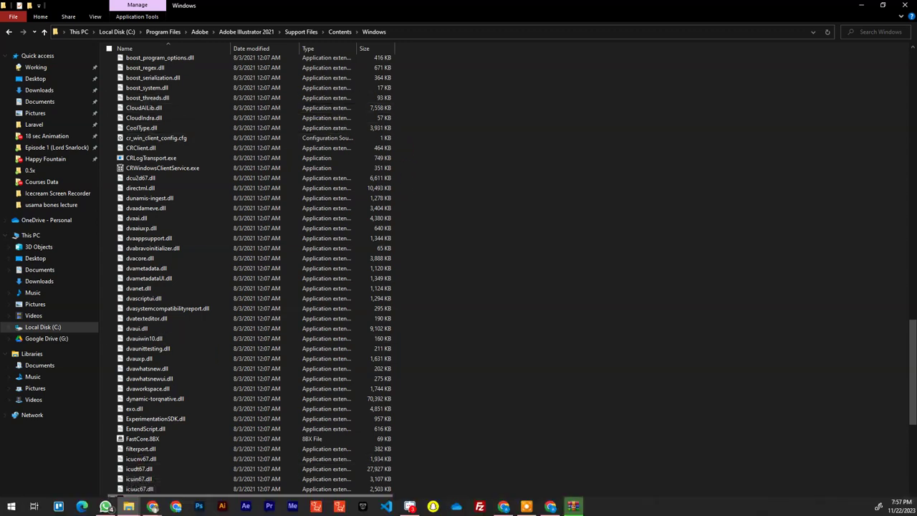
left_click(12, 506)
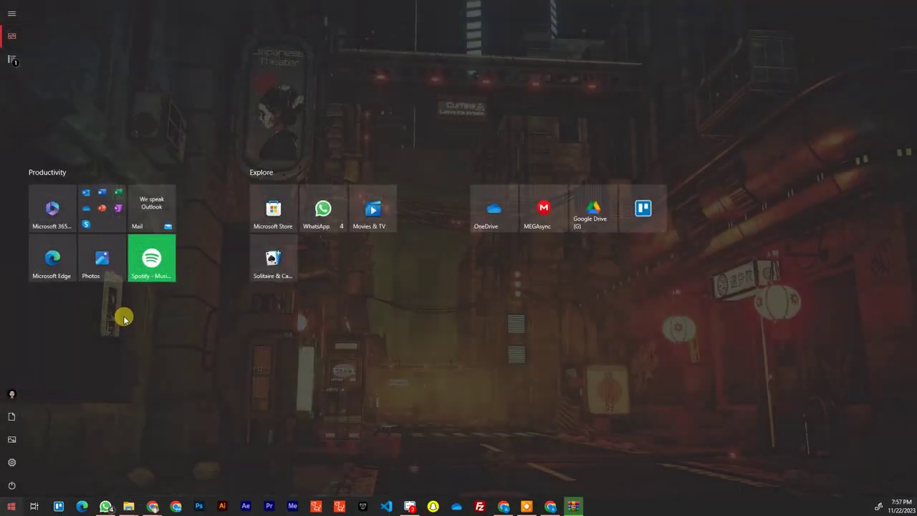
type("ill")
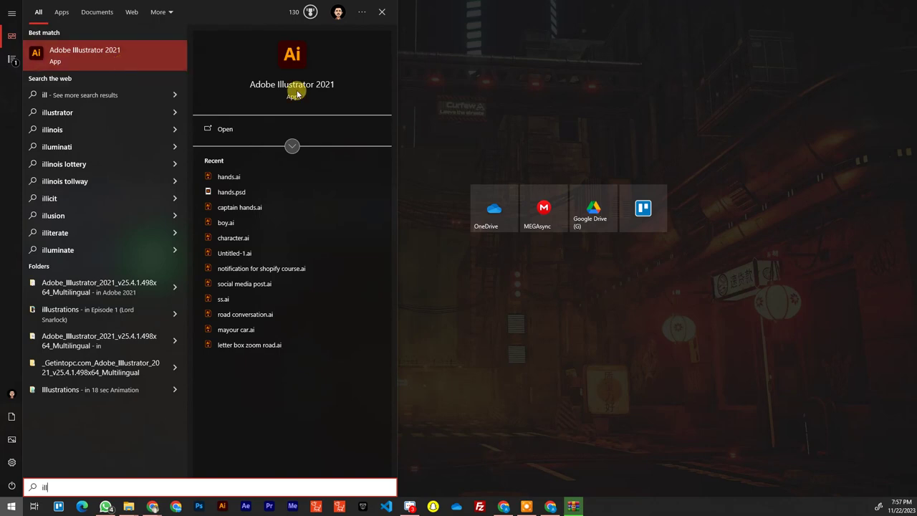
left_click(530, 100)
left_click(531, 100)
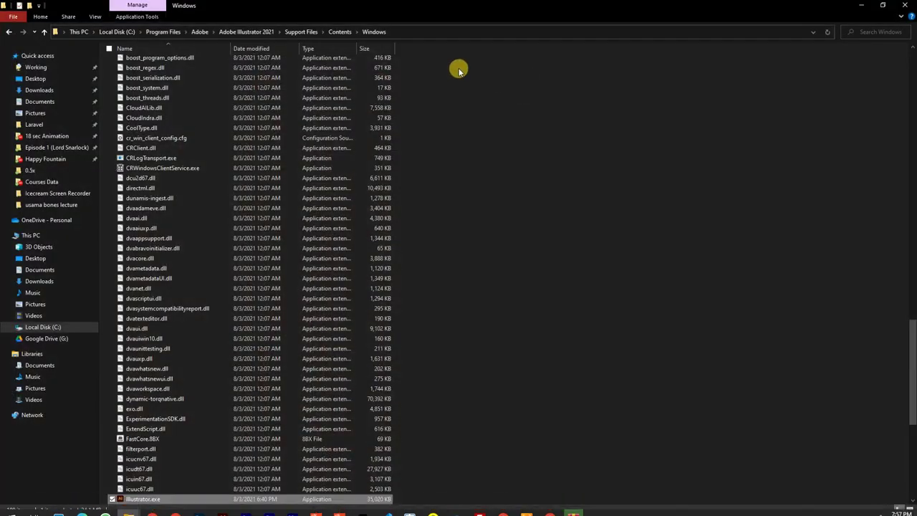
left_click(905, 5)
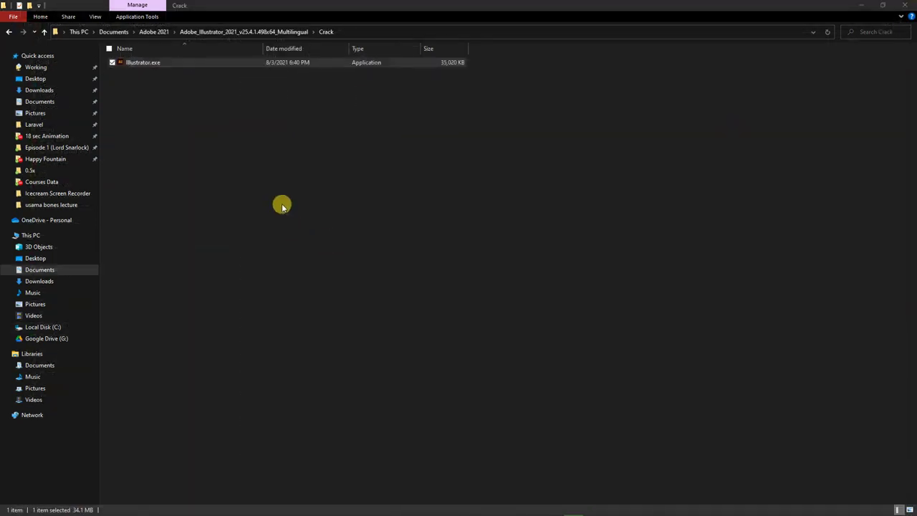
left_click(156, 31)
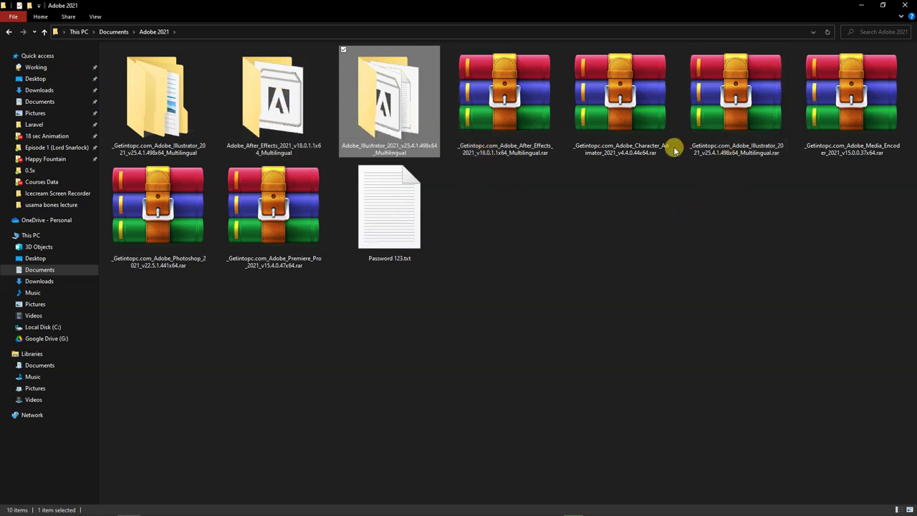
Extract the Media Encoder 2021 rar into Adobe 2021, entering the archive password
left_click(828, 127)
right_click(828, 127)
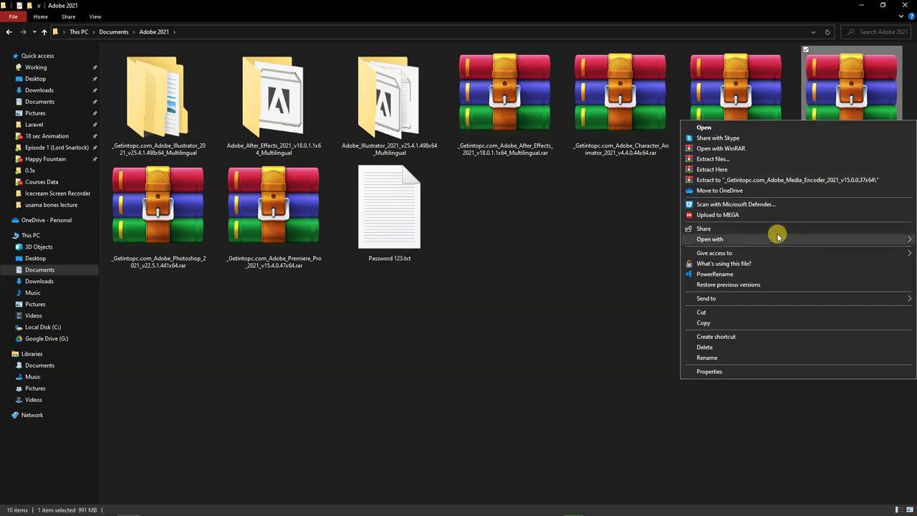
left_click(746, 171)
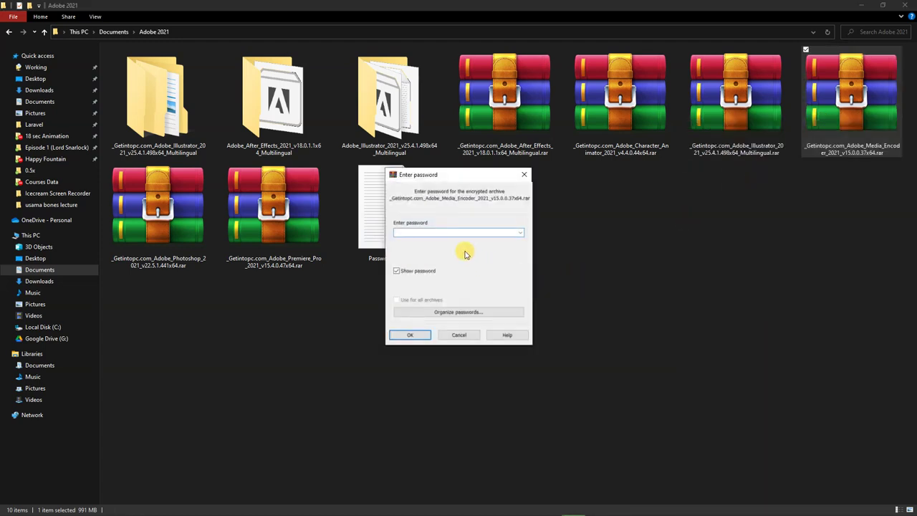
type("123")
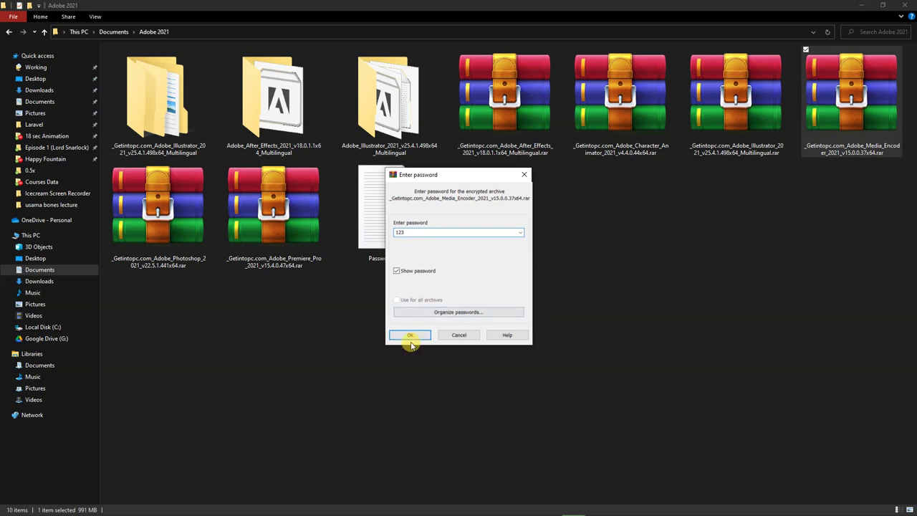
left_click(410, 337)
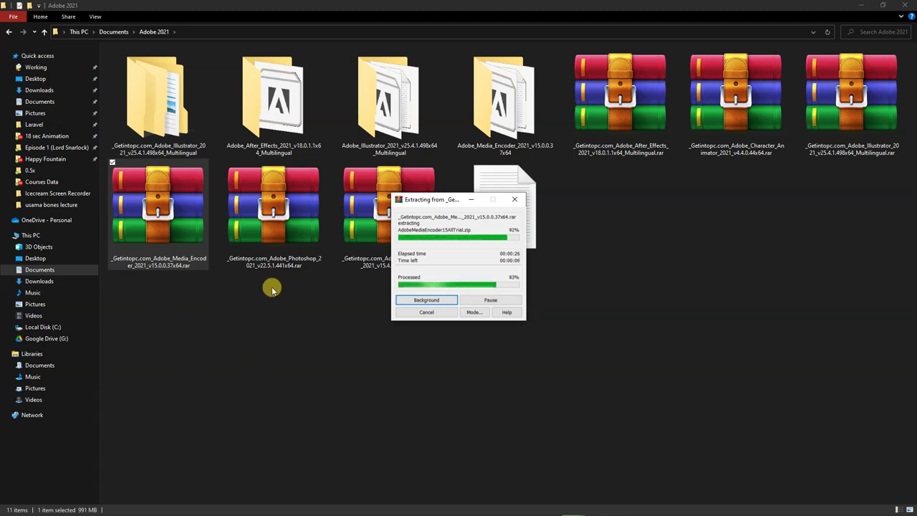
left_click(283, 234)
Extract the Photoshop 2021 rar here with the archive password, then bring back the Adobe 2021 window
right_click(283, 233)
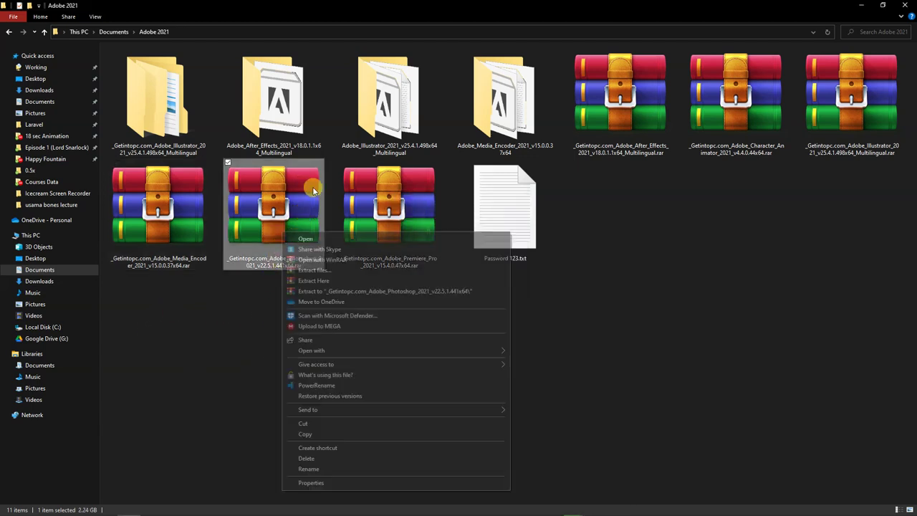
left_click(343, 283)
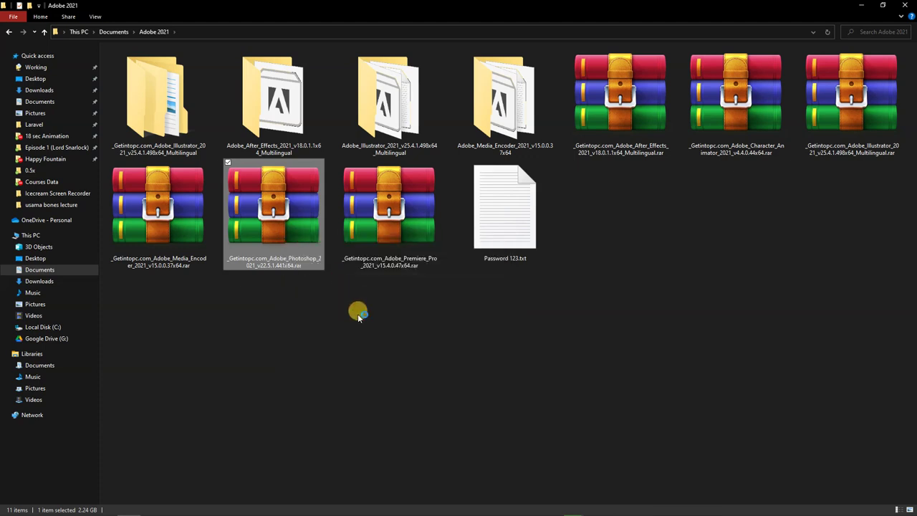
type("123")
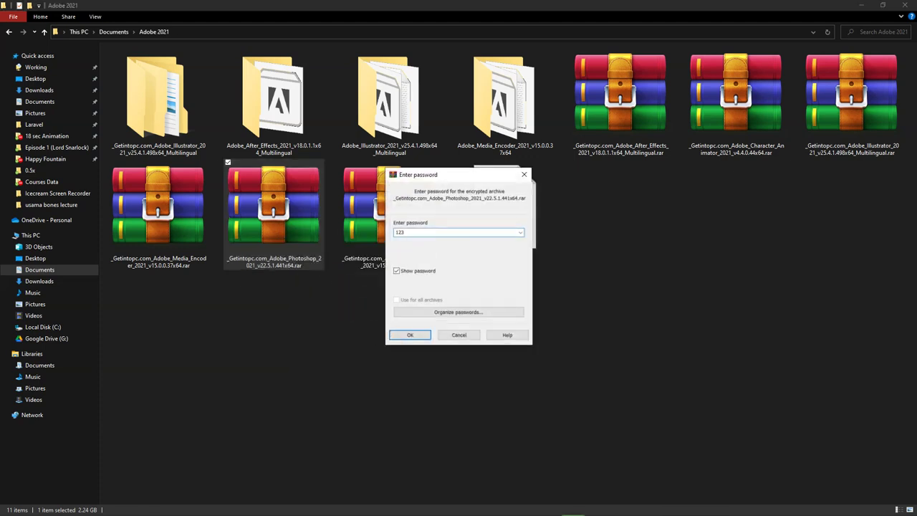
left_click(396, 337)
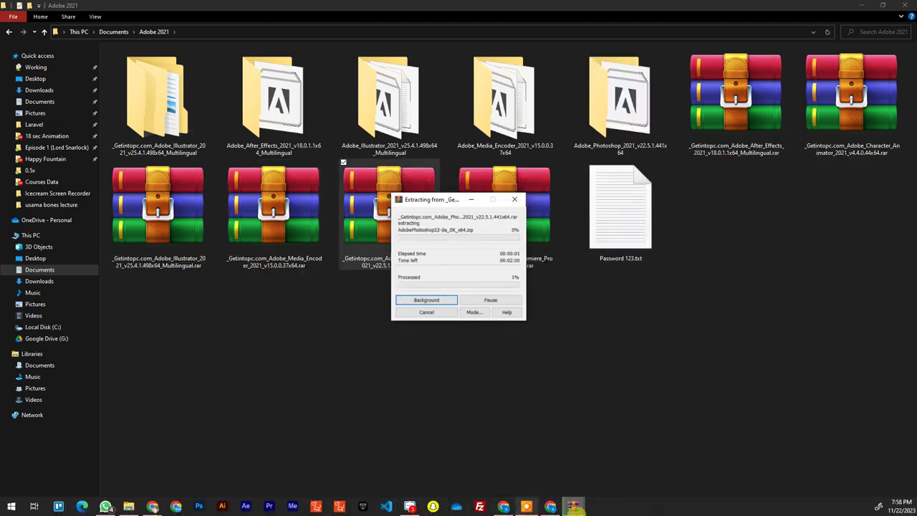
mouse_move(573, 505)
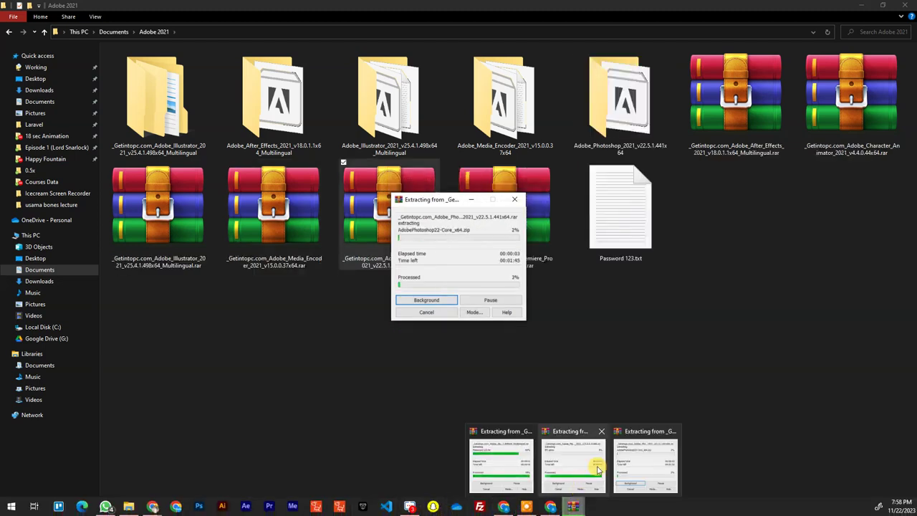
left_click(708, 338)
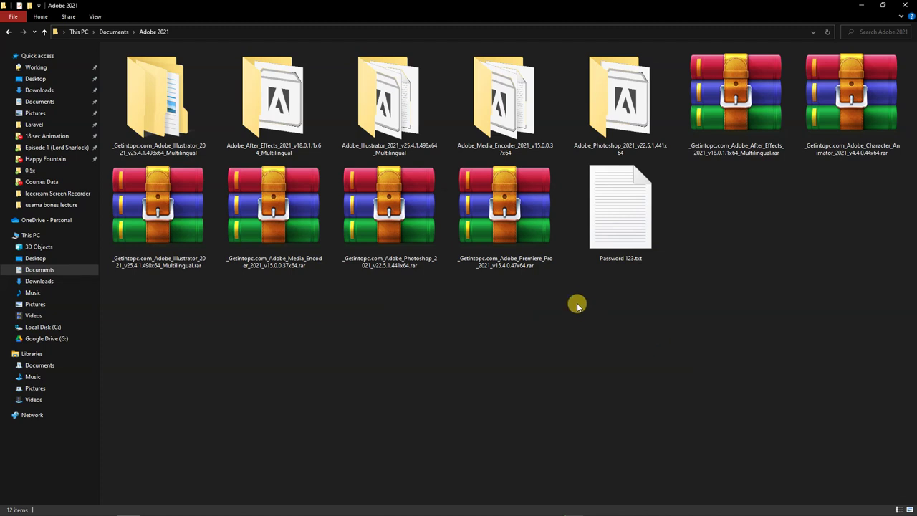
Look inside the Adobe Media Encoder 2021 folder, then return to Adobe 2021
double_click(504, 104)
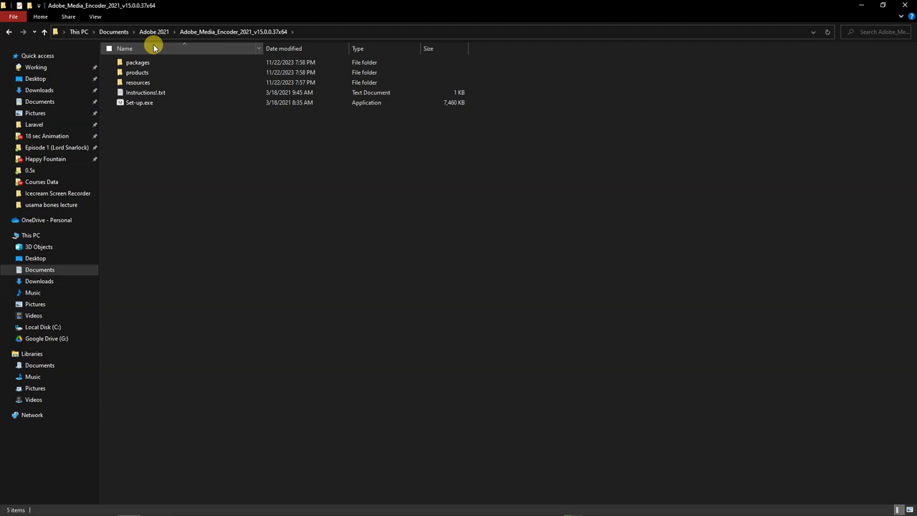
left_click(154, 32)
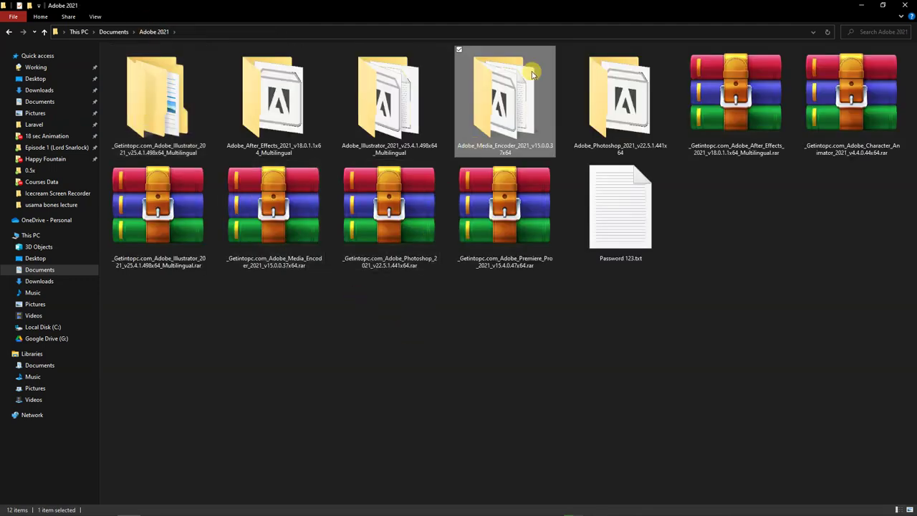
double_click(591, 109)
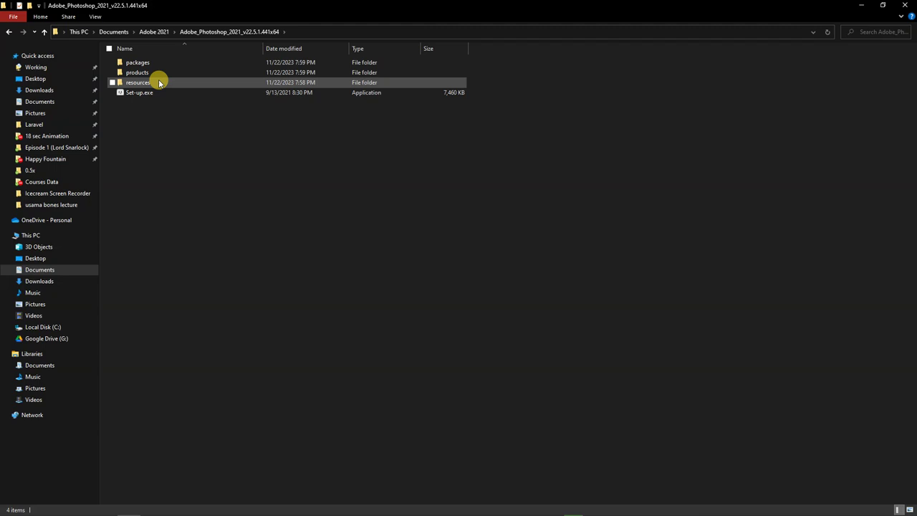
left_click(154, 32)
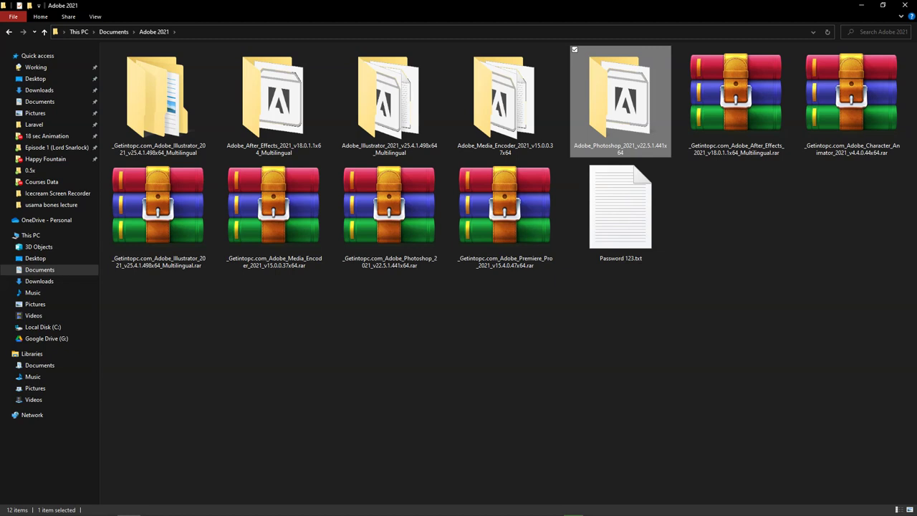
In Documents, attempt to extract the Cartoon Animator rar, cancel the password prompt, and open Cartoon_Animator_4.0_Pipeline
left_click(115, 32)
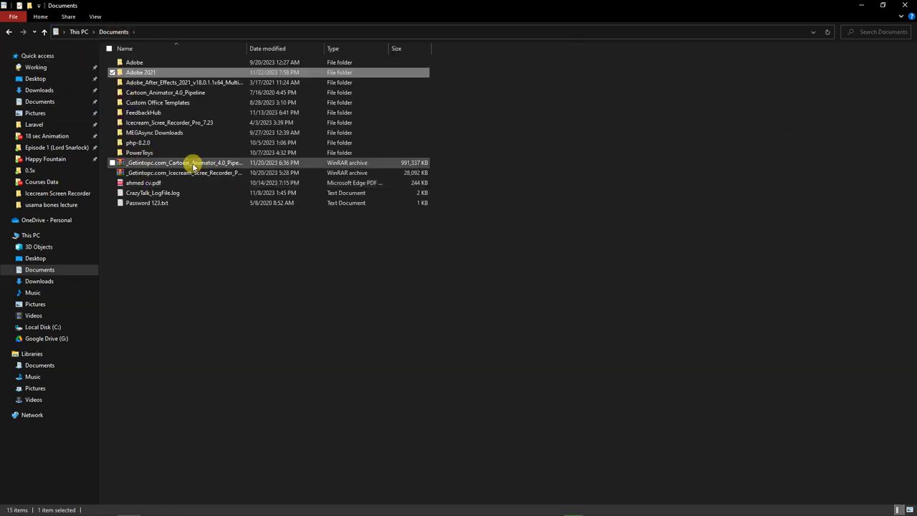
left_click(191, 164)
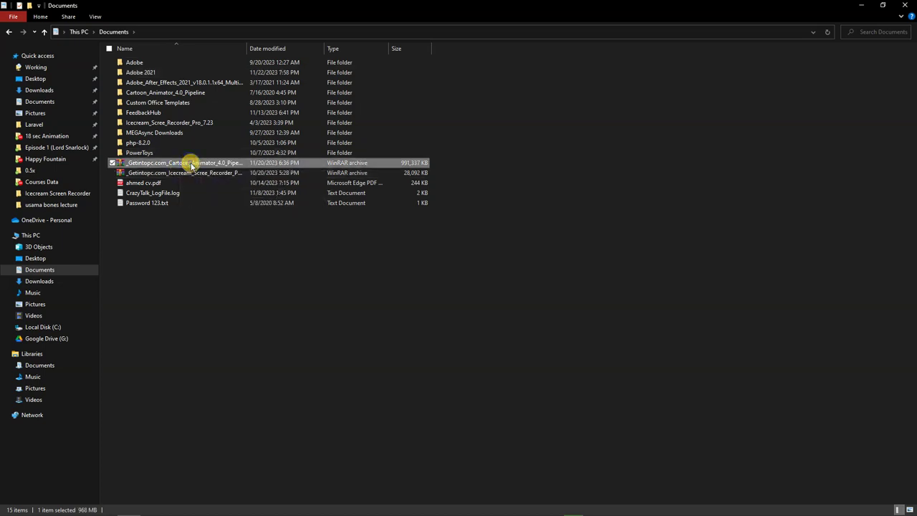
right_click(191, 164)
left_click(239, 212)
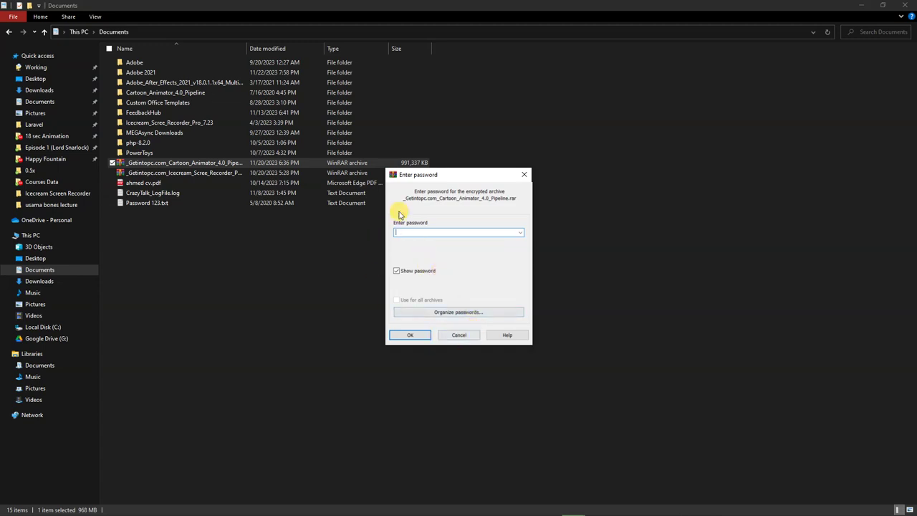
left_click(460, 335)
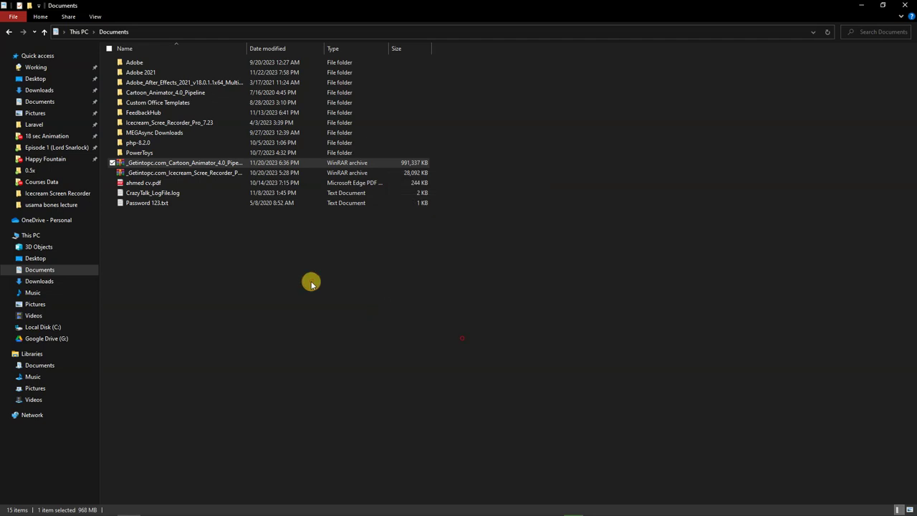
double_click(184, 94)
left_click(174, 63)
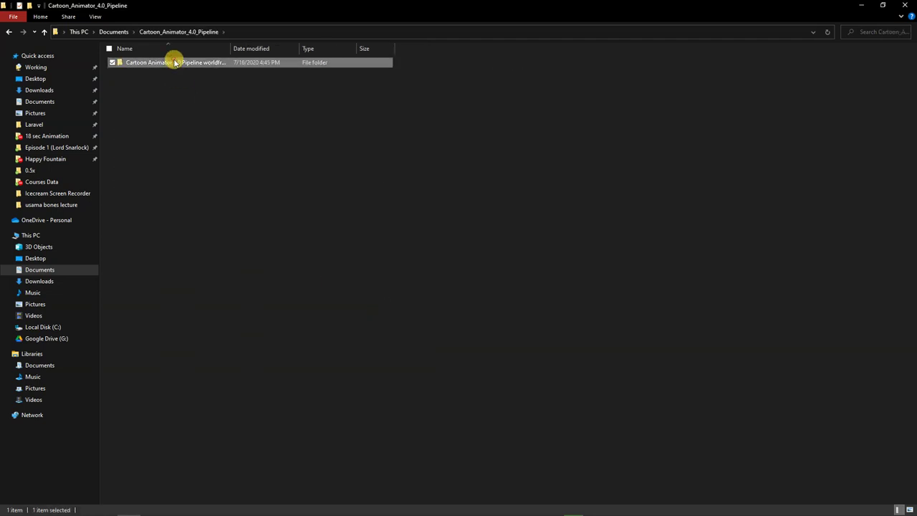
Open the Cartoon Animator 4.0 Pipeline worldfreeware.com subfolder
double_click(174, 63)
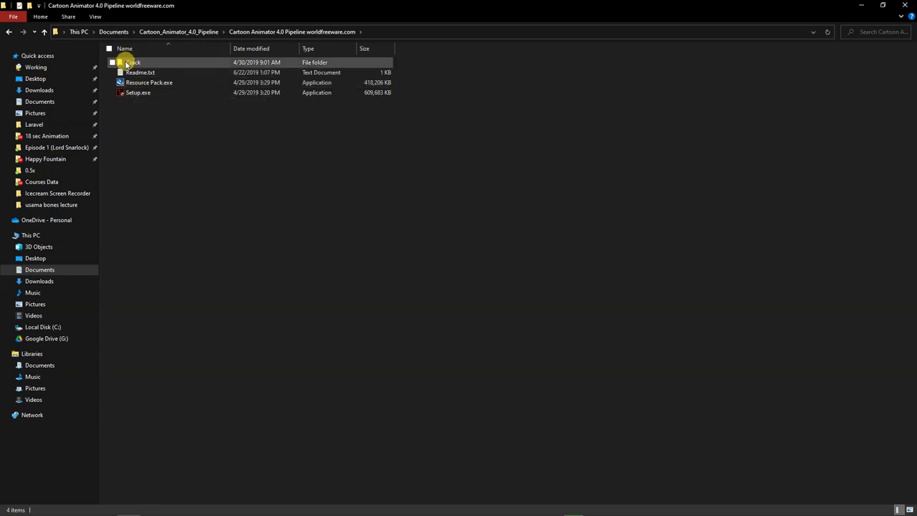
Open the Crack folder and copy the 25,365 KB CartoonAnimator.exe
double_click(126, 63)
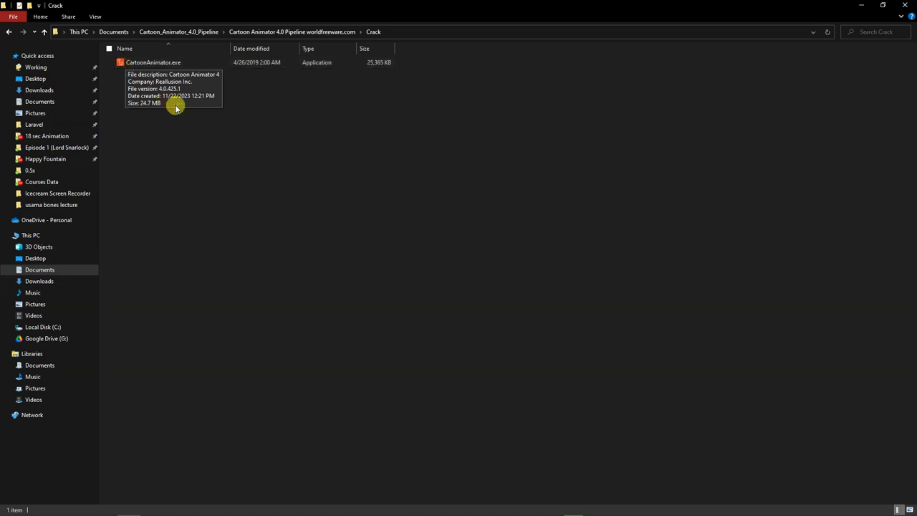
left_click_drag(219, 128, 147, 63)
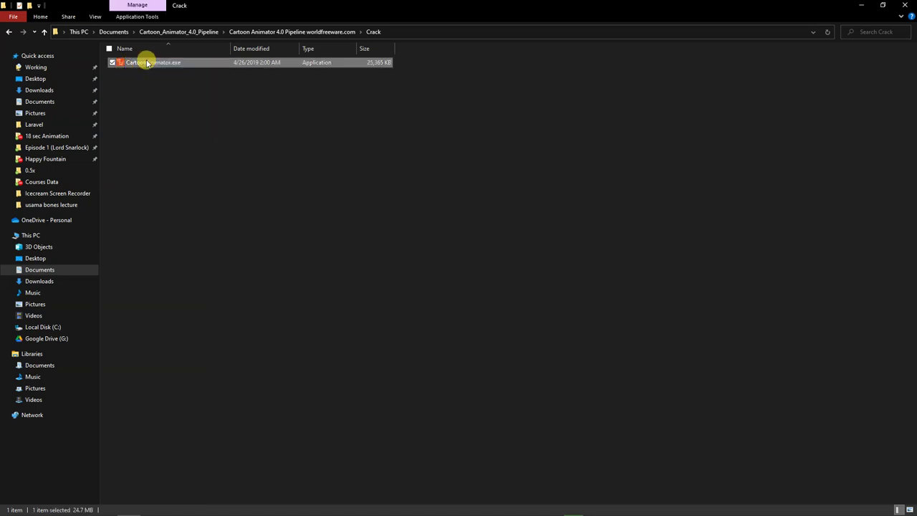
right_click(147, 63)
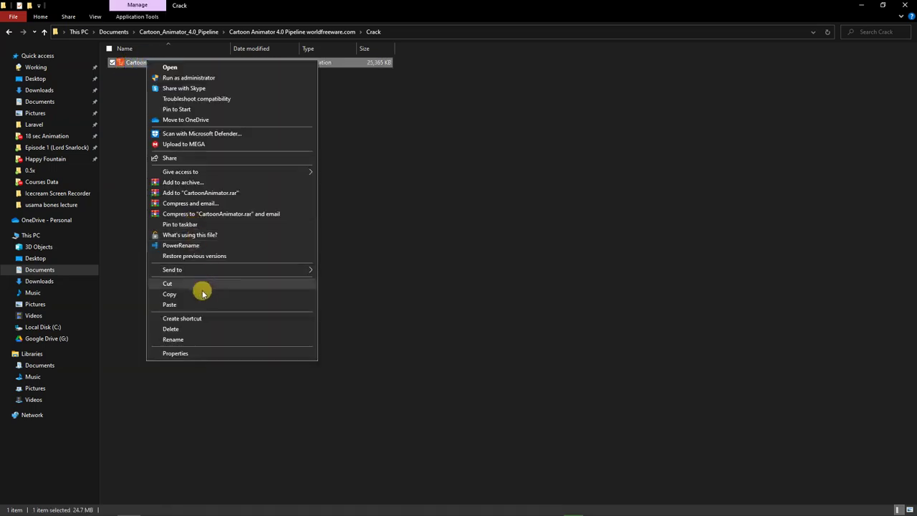
left_click(204, 294)
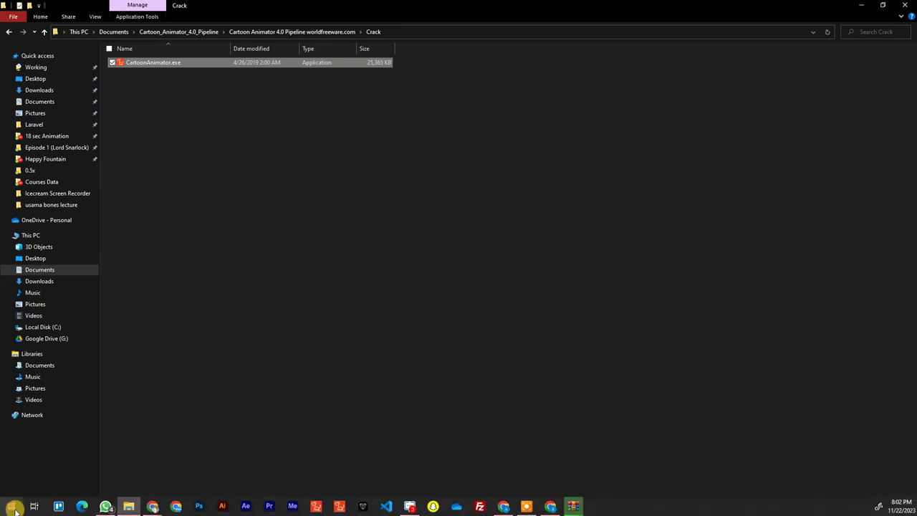
Search the Start menu for 'car' and open the file location of Cartoon Animator v4.0 Pipeline Trial
left_click(14, 507)
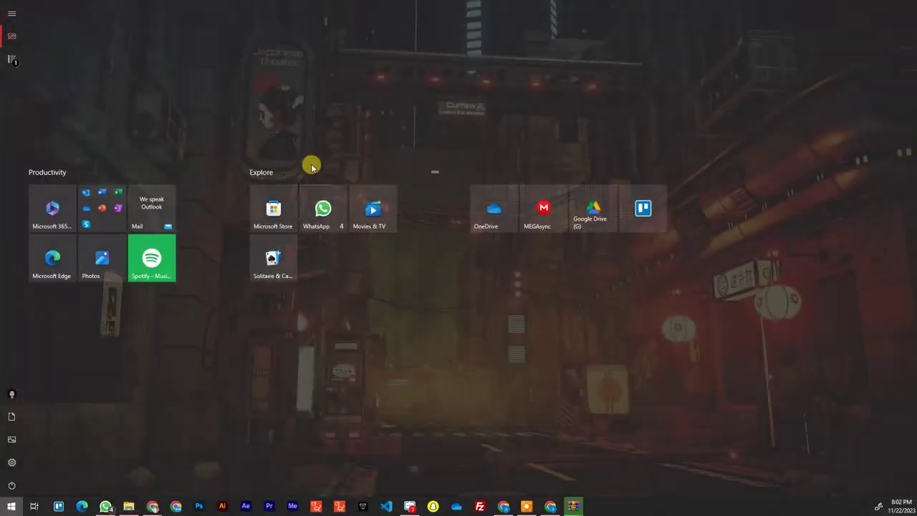
type("car")
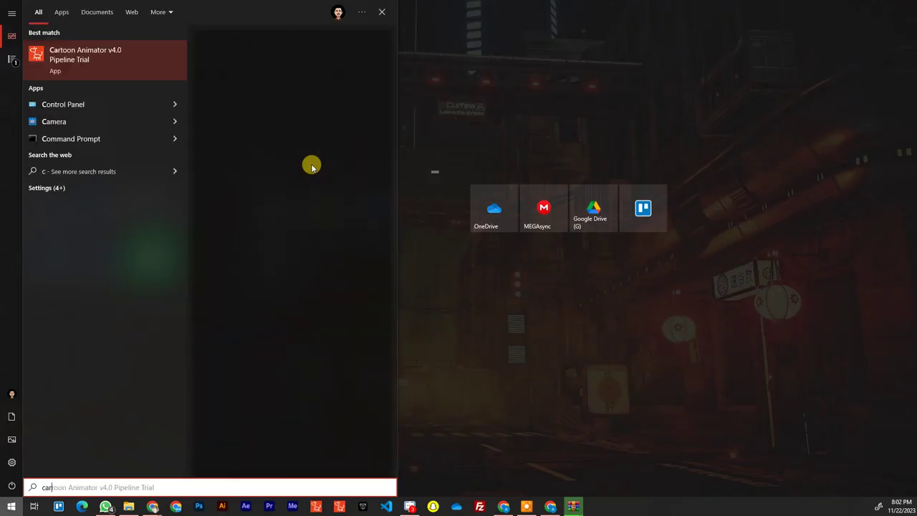
right_click(144, 66)
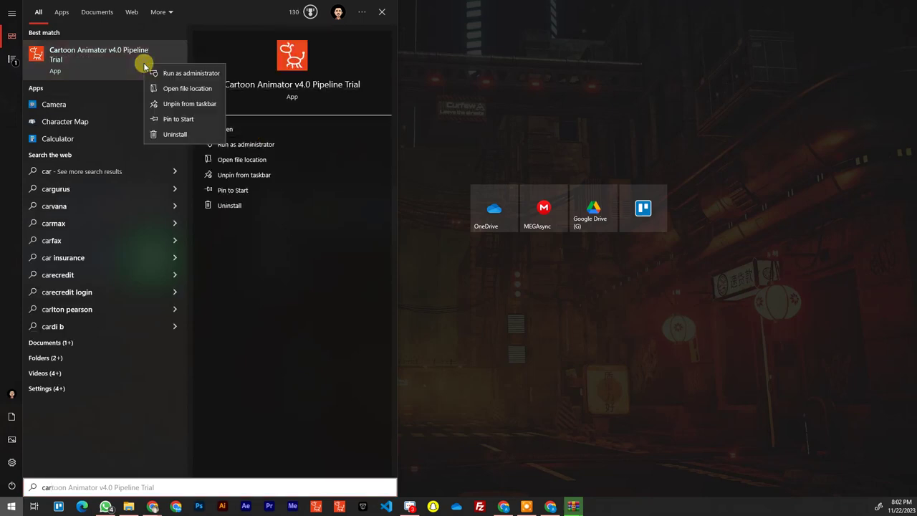
left_click(186, 88)
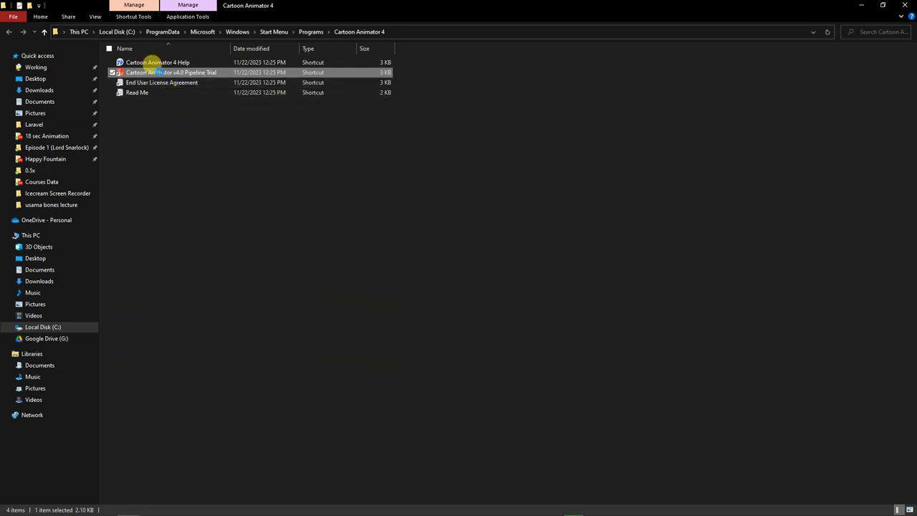
Paste the Crack folder's CartoonAnimator.exe into bin64, replacing the existing file with administrator permission
right_click(160, 71)
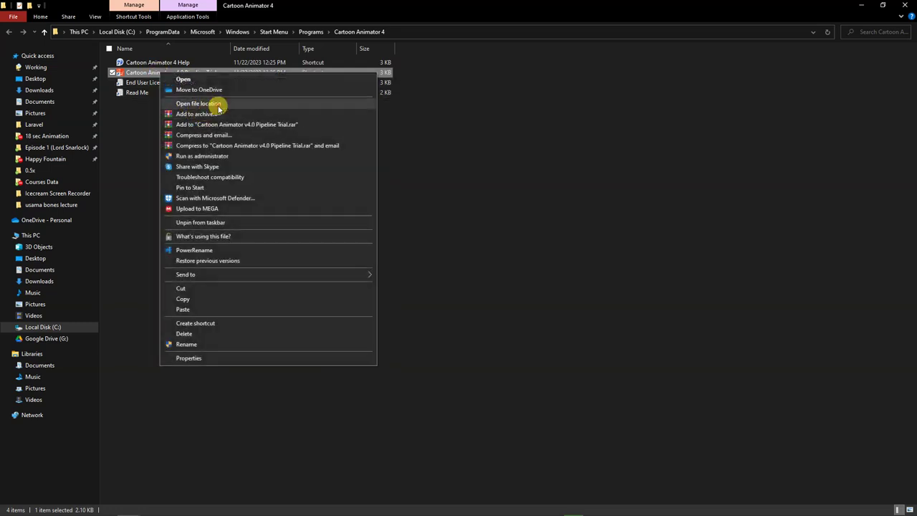
left_click(215, 103)
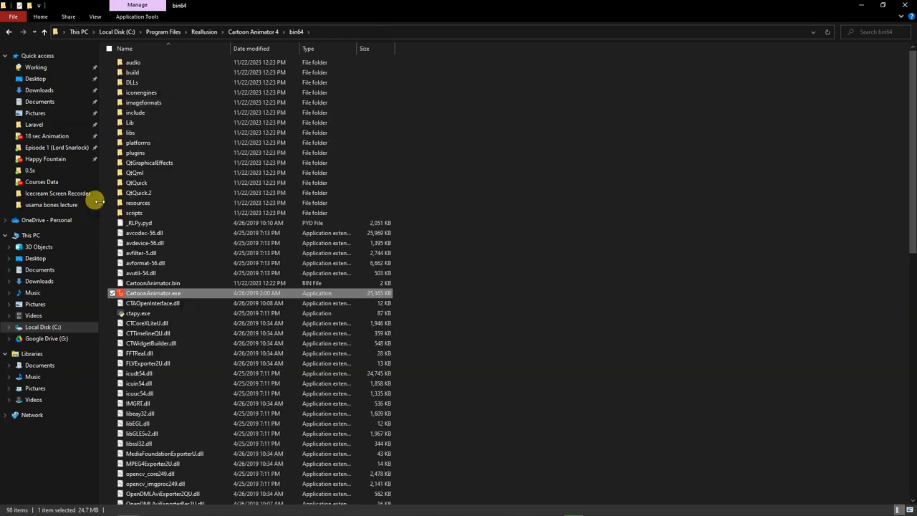
right_click(531, 103)
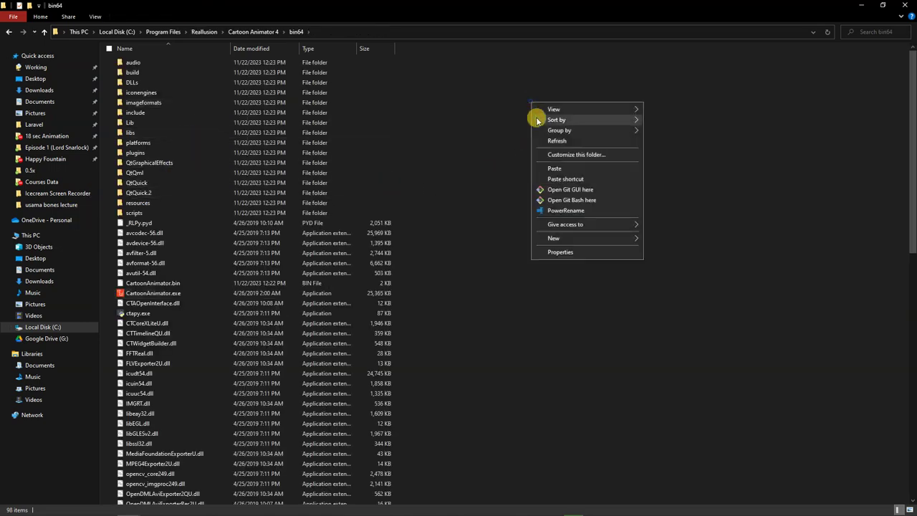
left_click(555, 169)
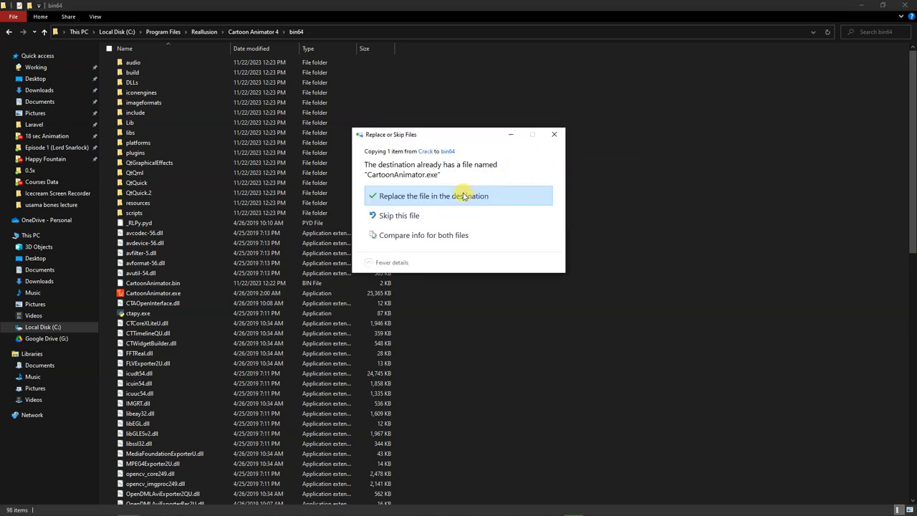
left_click(464, 196)
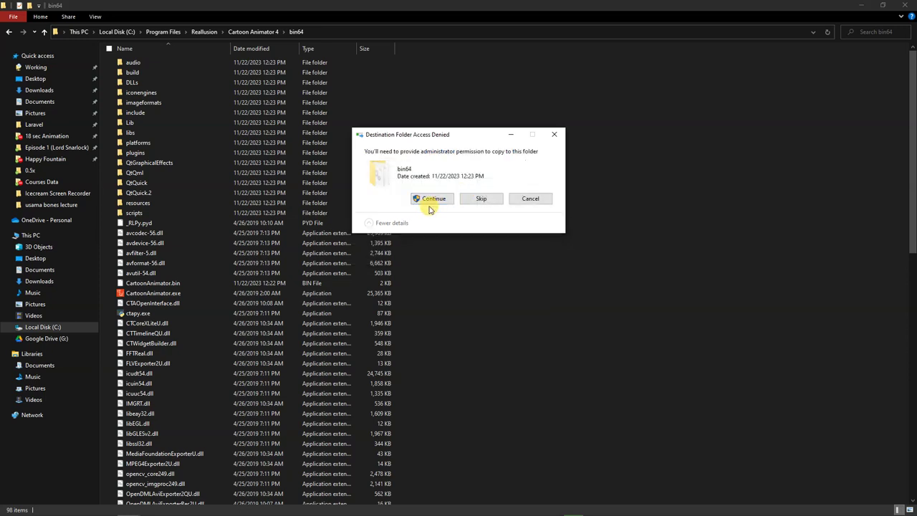
left_click(434, 203)
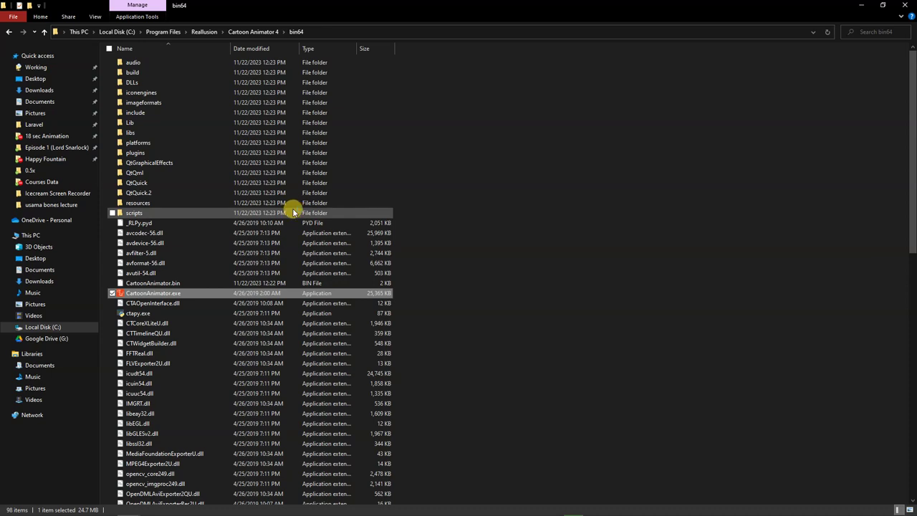
mouse_move(203, 512)
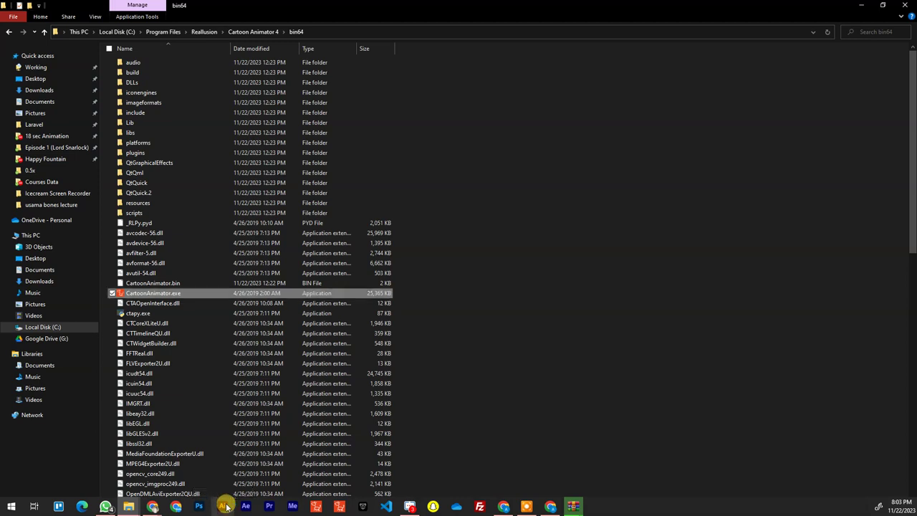
Minimize the bin64 and Crack folder windows and answer Yes to All on three WinRAR replace prompts
left_click(860, 5)
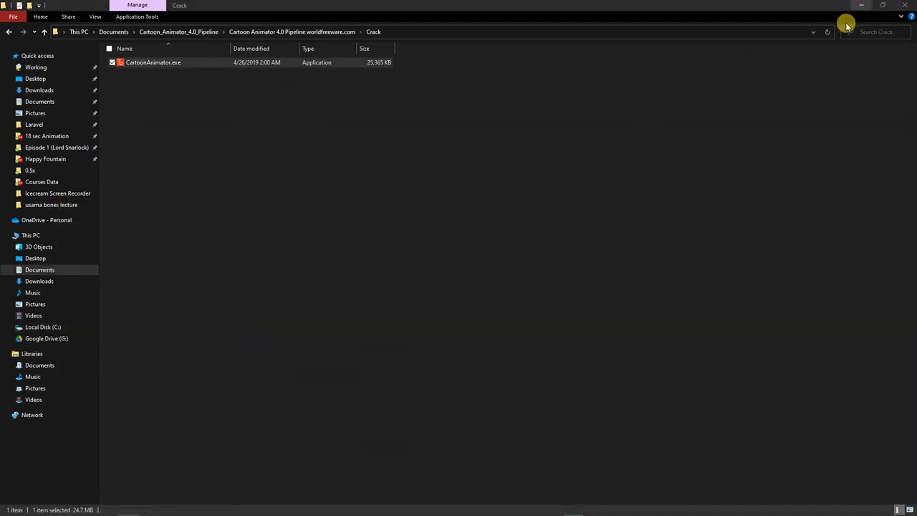
left_click(860, 6)
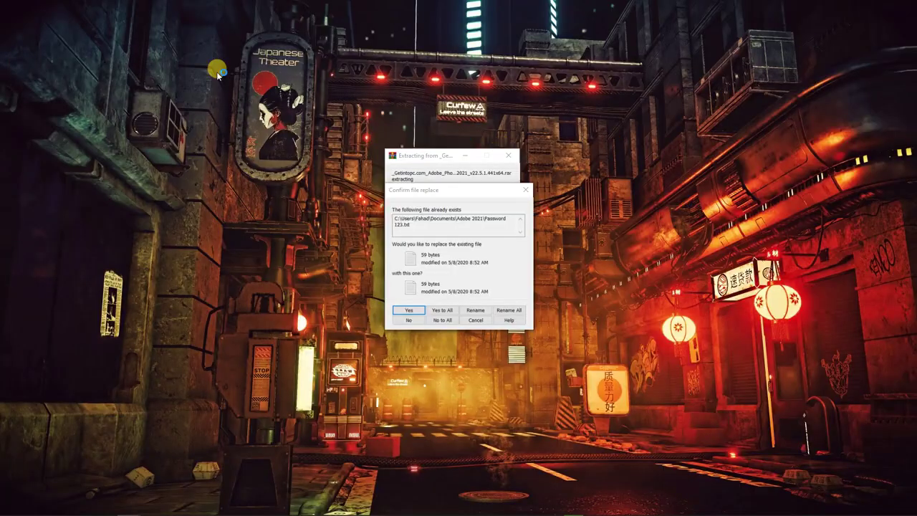
left_click(442, 310)
left_click(438, 310)
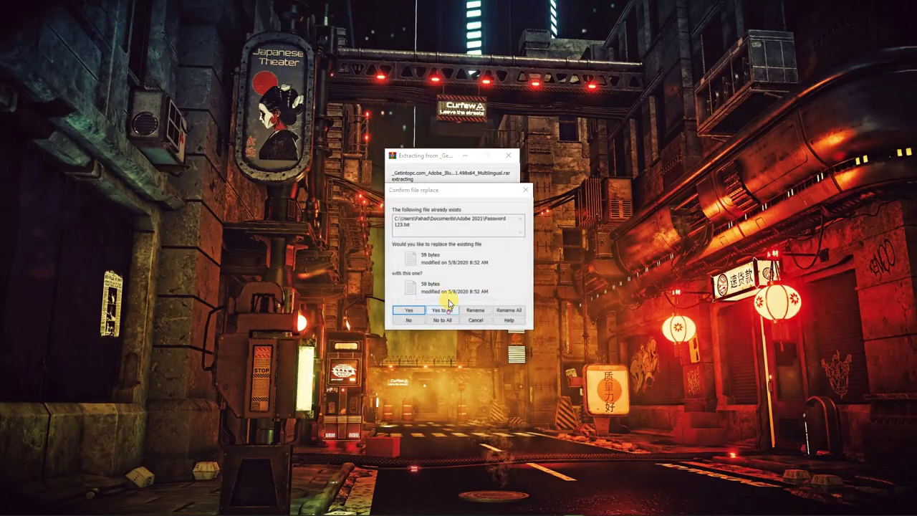
left_click(437, 310)
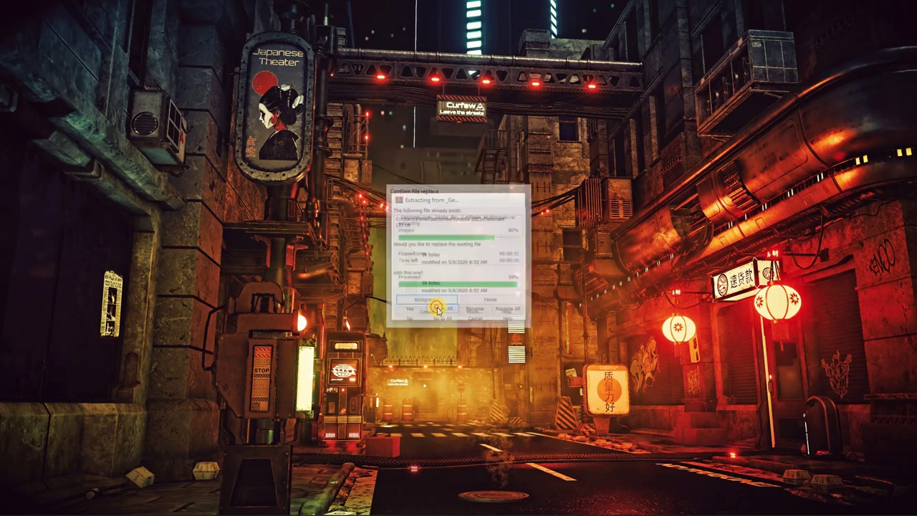
Refresh the desktop
right_click(258, 134)
left_click(277, 160)
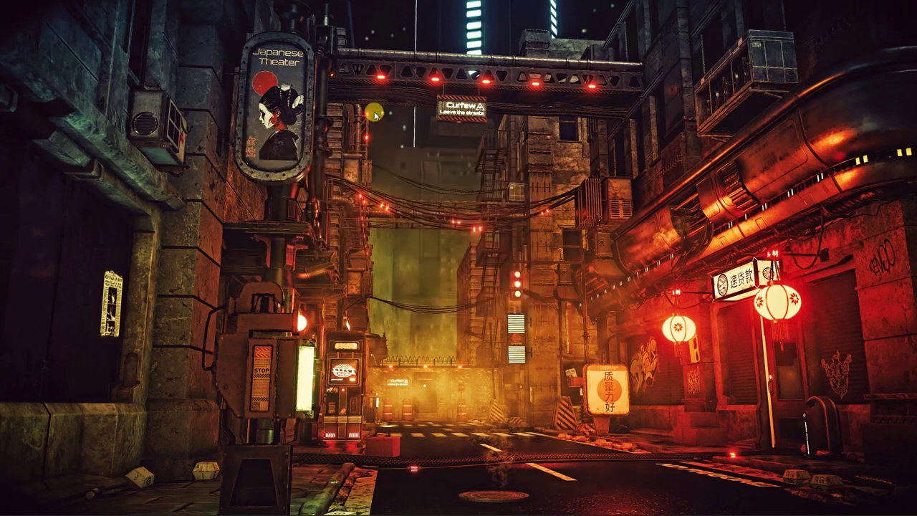
mouse_move(290, 505)
mouse_move(233, 506)
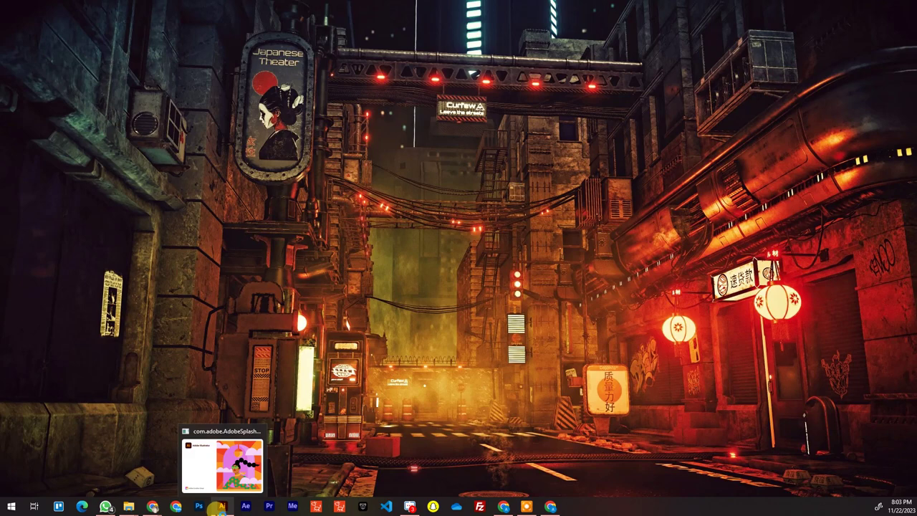
Refresh the desktop and maximize the Illustrator 2021 window
right_click(434, 95)
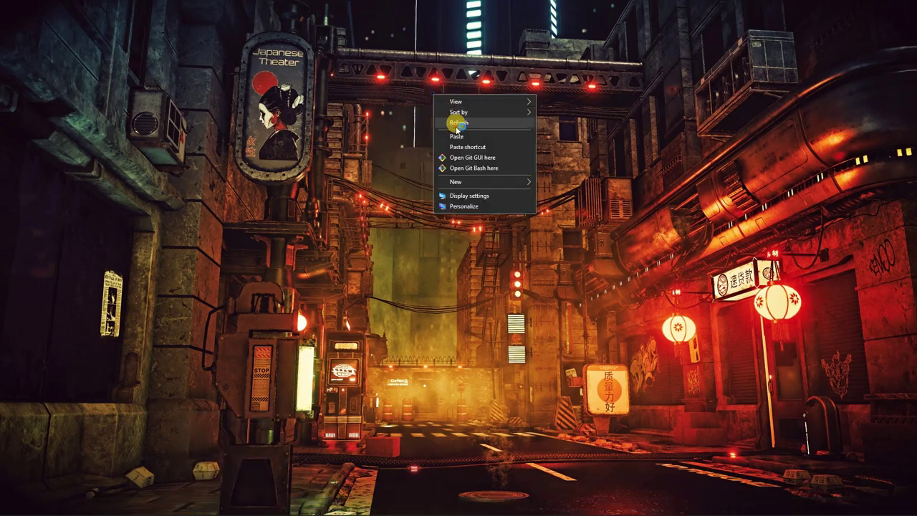
left_click(457, 125)
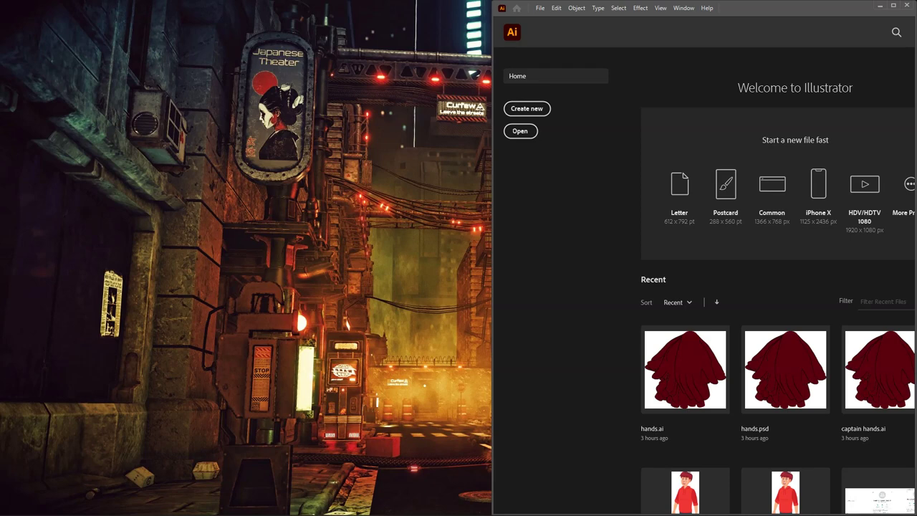
left_click(893, 6)
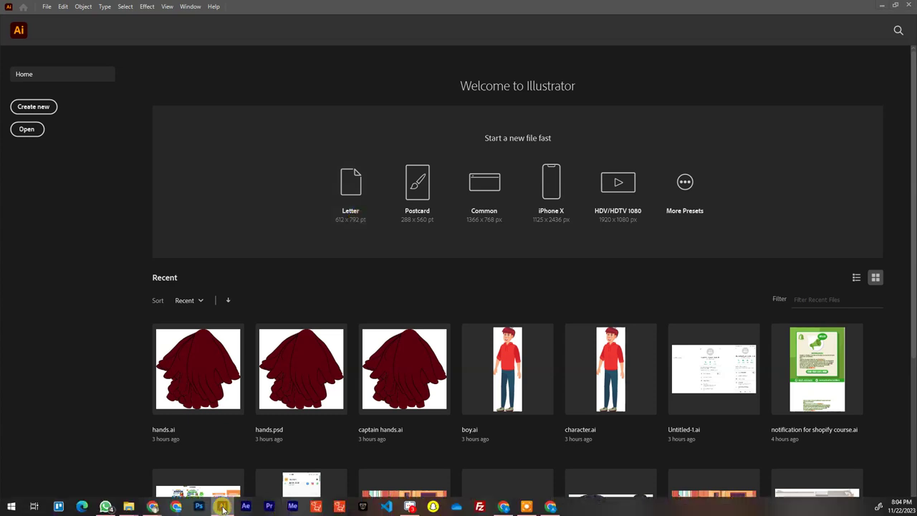
Unpin Illustrator 2021 from the taskbar, then pin it back
right_click(223, 507)
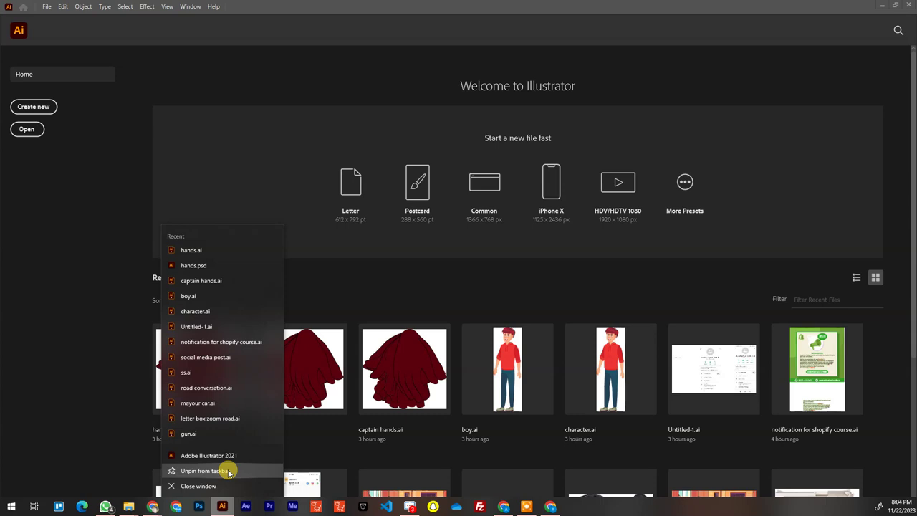
left_click(228, 472)
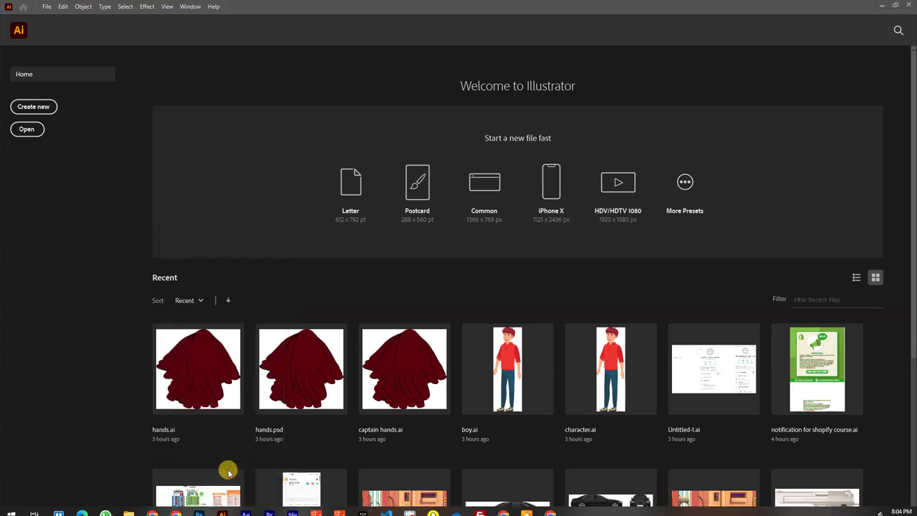
right_click(228, 507)
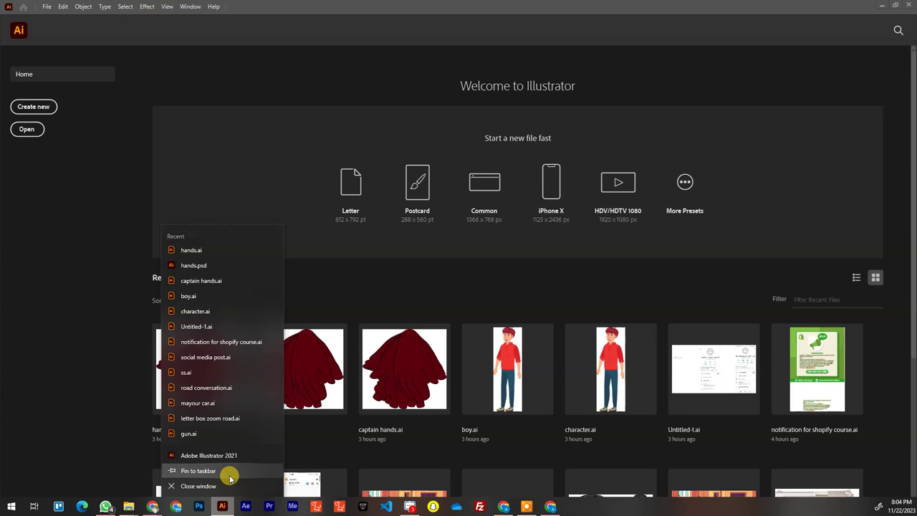
left_click(198, 470)
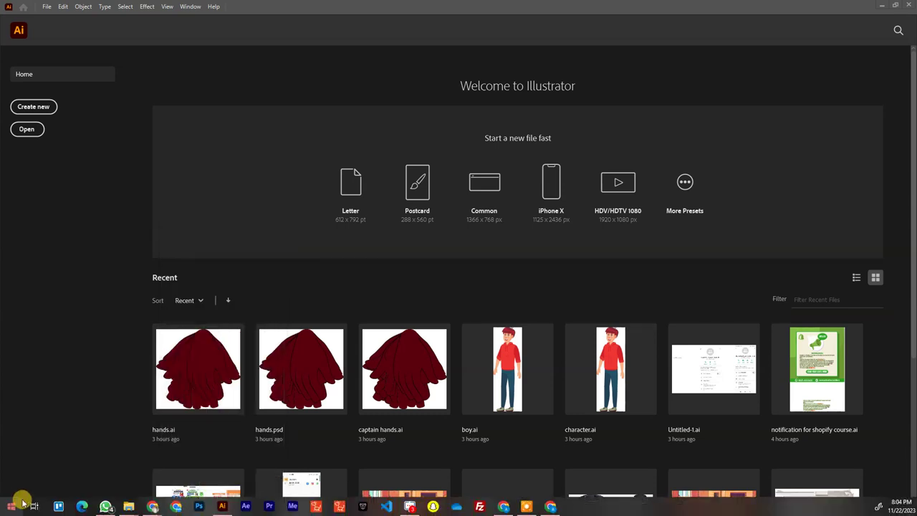
left_click(10, 507)
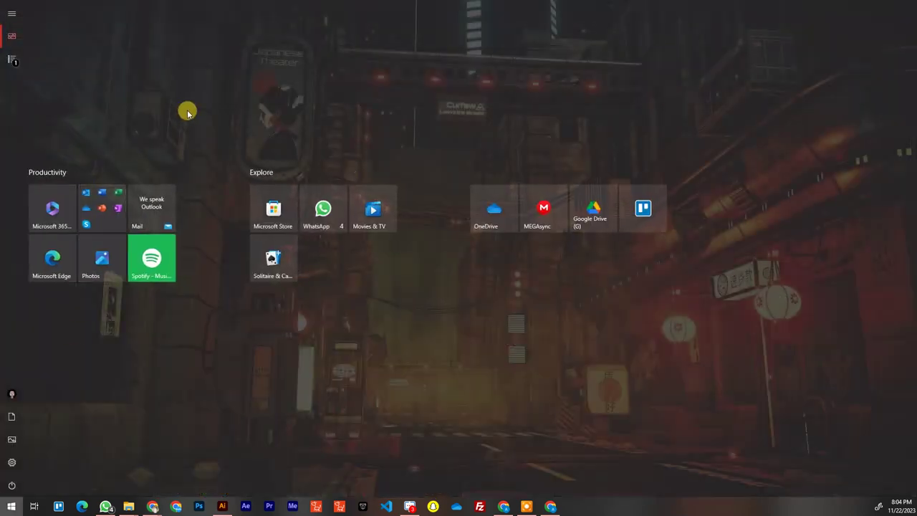
type("ill")
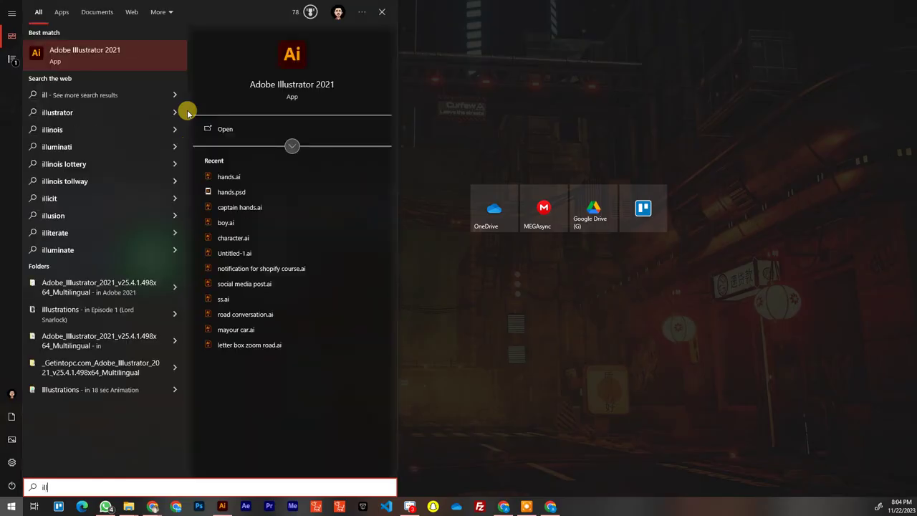
right_click(134, 51)
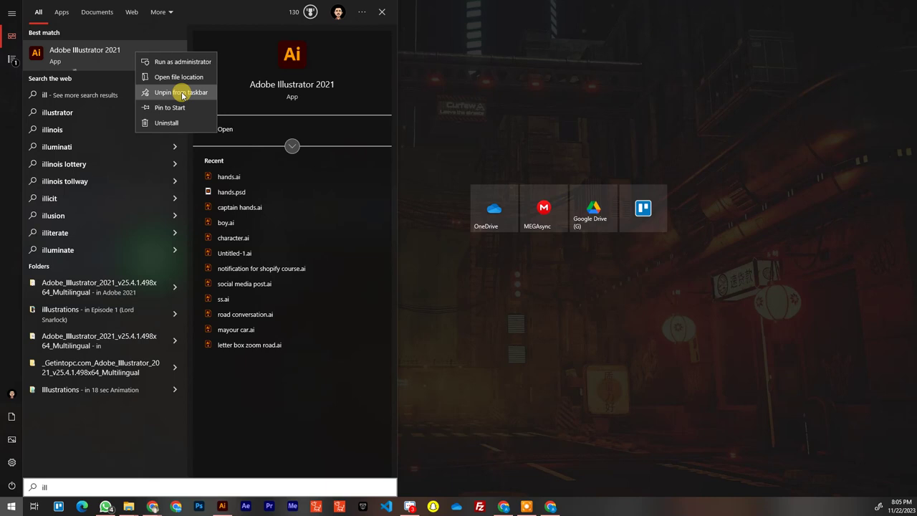
left_click(600, 77)
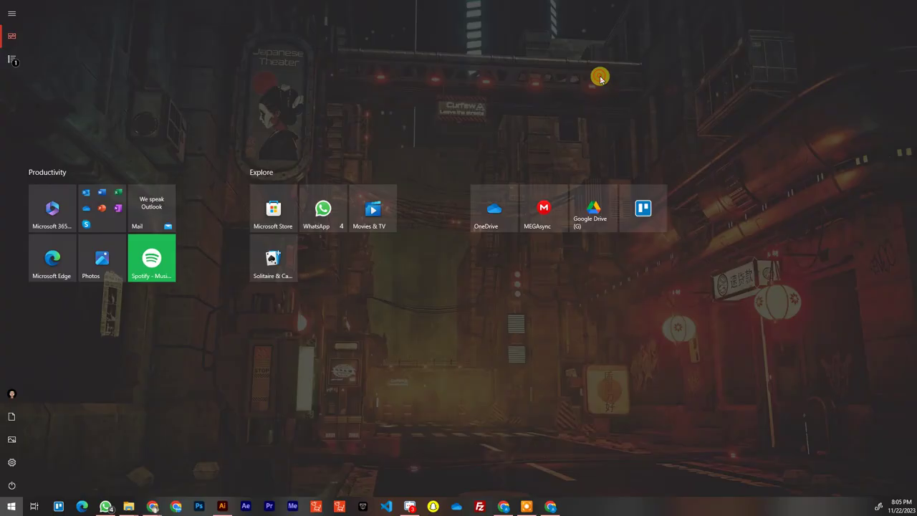
left_click(524, 93)
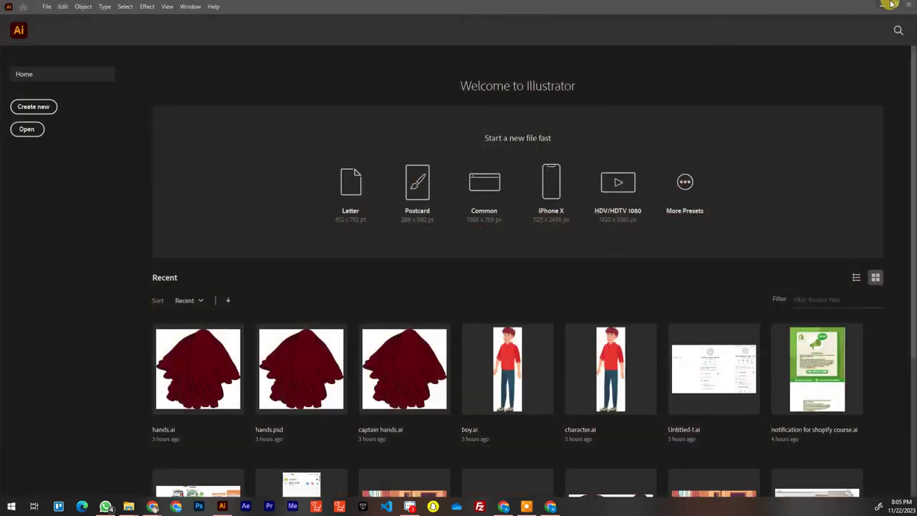
Restore down and minimize Illustrator 2021, then refresh the bare desktop five times
left_click(890, 6)
left_click(881, 9)
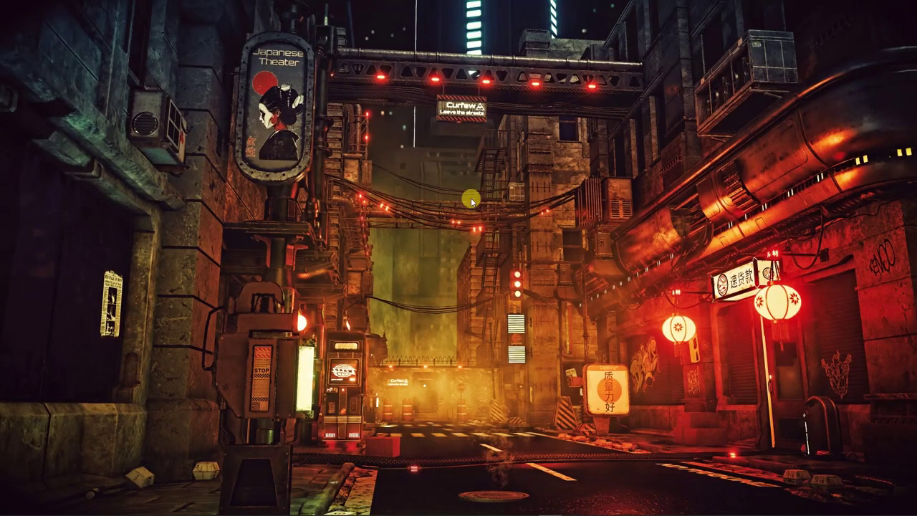
right_click(336, 151)
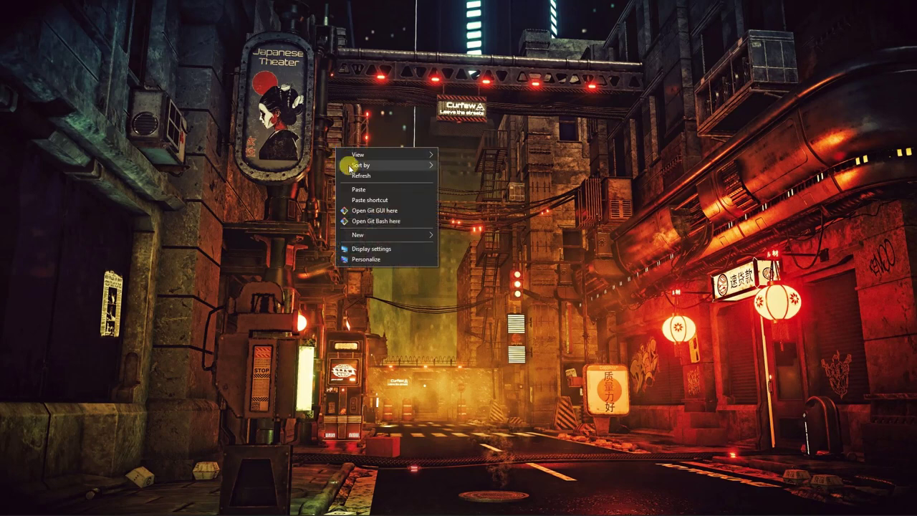
left_click(369, 179)
right_click(316, 111)
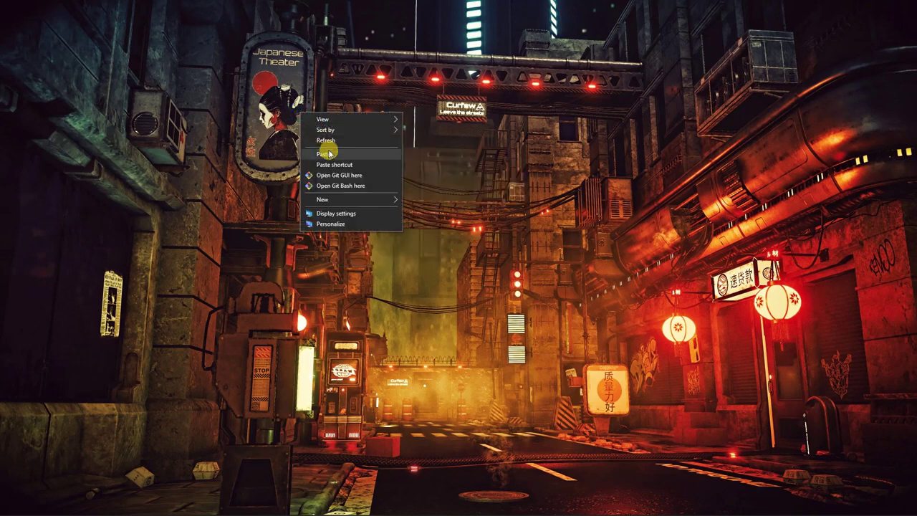
left_click(332, 136)
right_click(332, 136)
left_click(342, 162)
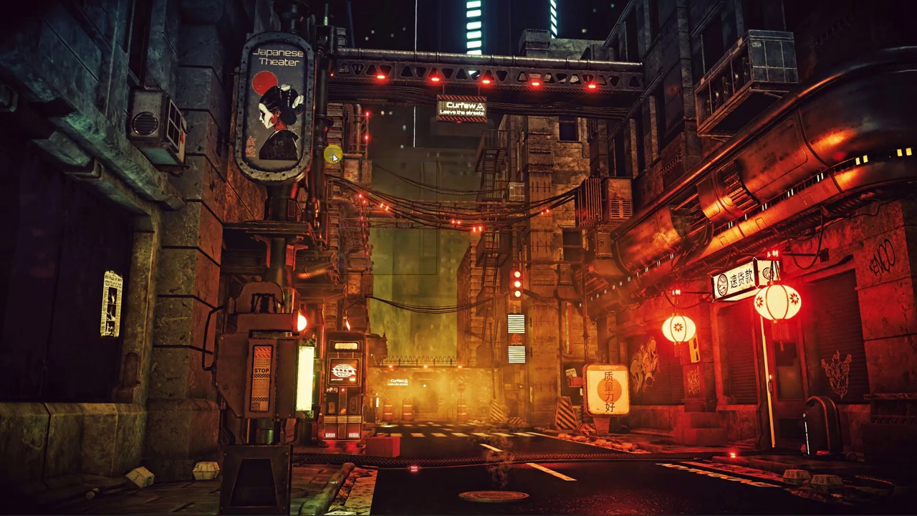
right_click(331, 151)
left_click(358, 181)
right_click(322, 134)
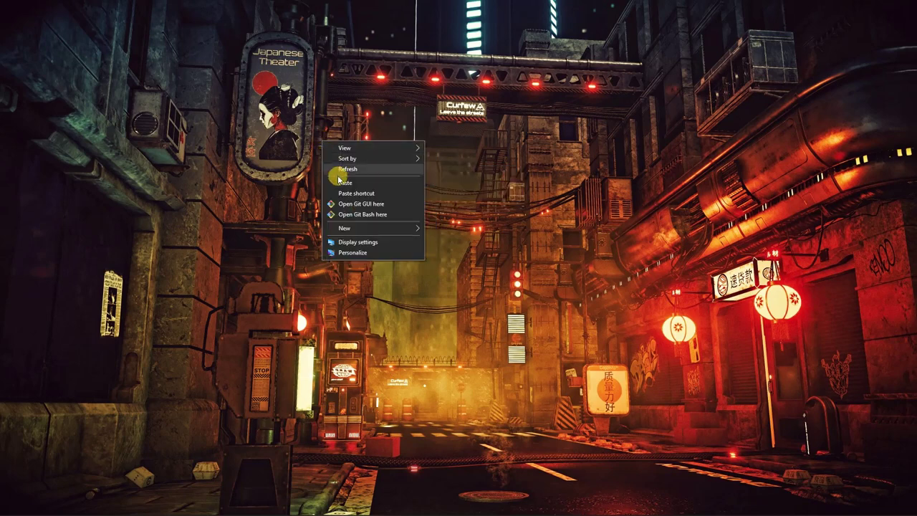
left_click(333, 173)
mouse_move(218, 510)
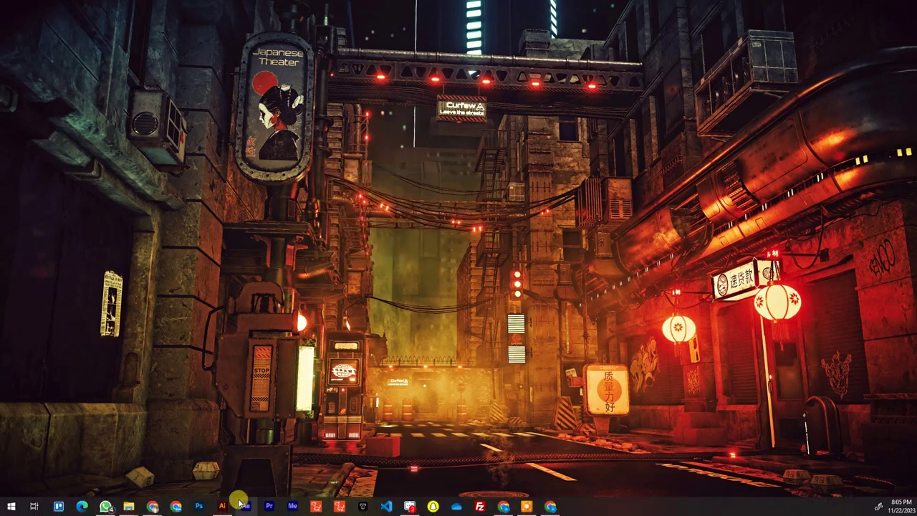
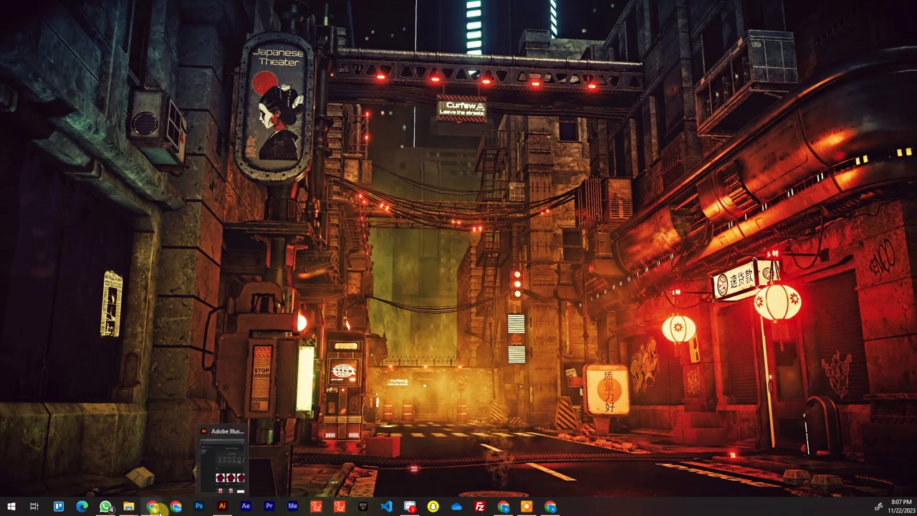
Restore Chrome from the taskbar and switch to the ArtStation Romeo & Joliet Neon Logo Animation tab
mouse_move(159, 511)
left_click(115, 459)
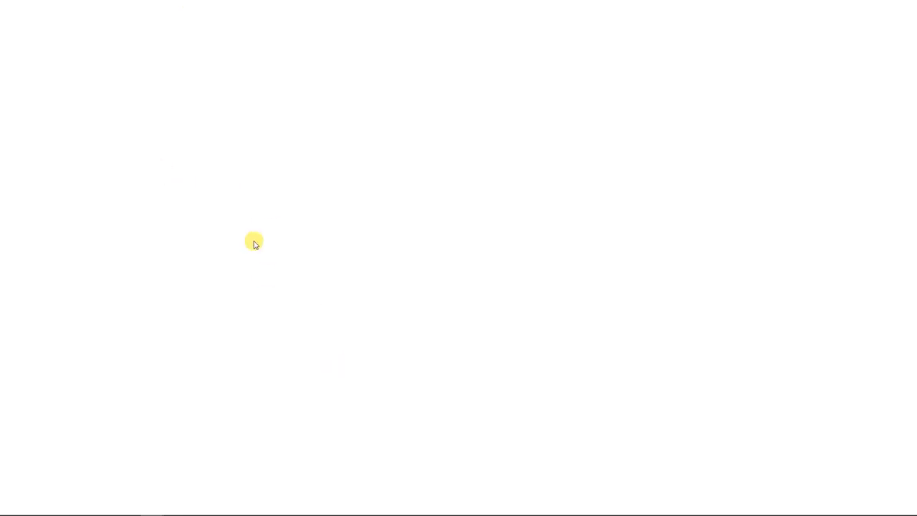
left_click(219, 7)
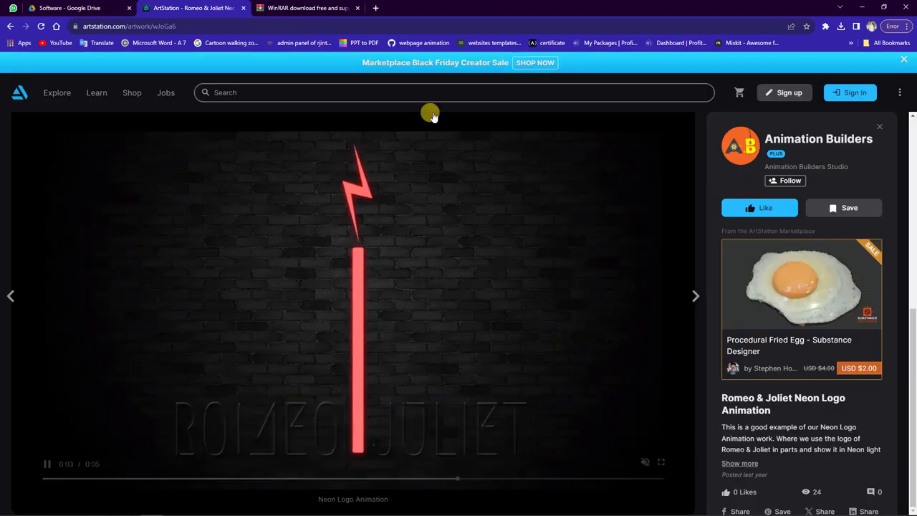
Open the Animation Builders studio profile and scroll far down its 79-artwork portfolio
left_click(747, 145)
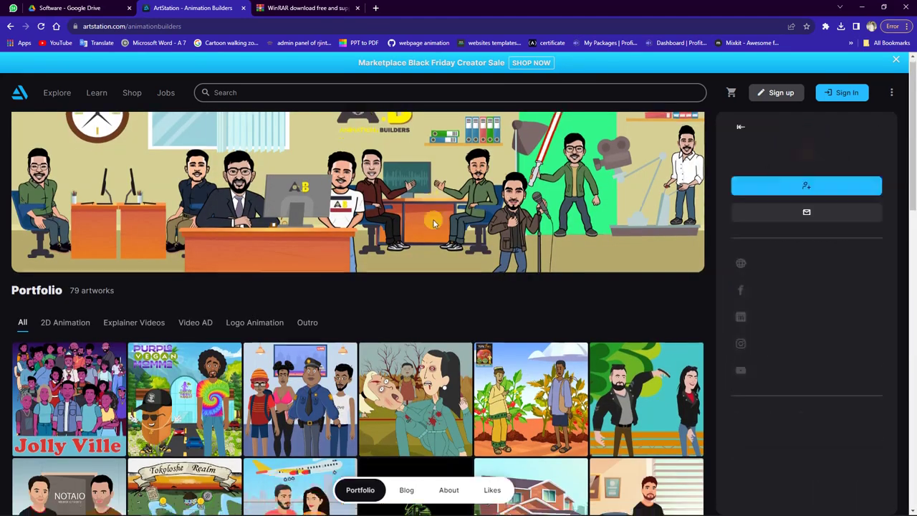
scroll(433, 223, "down", 5)
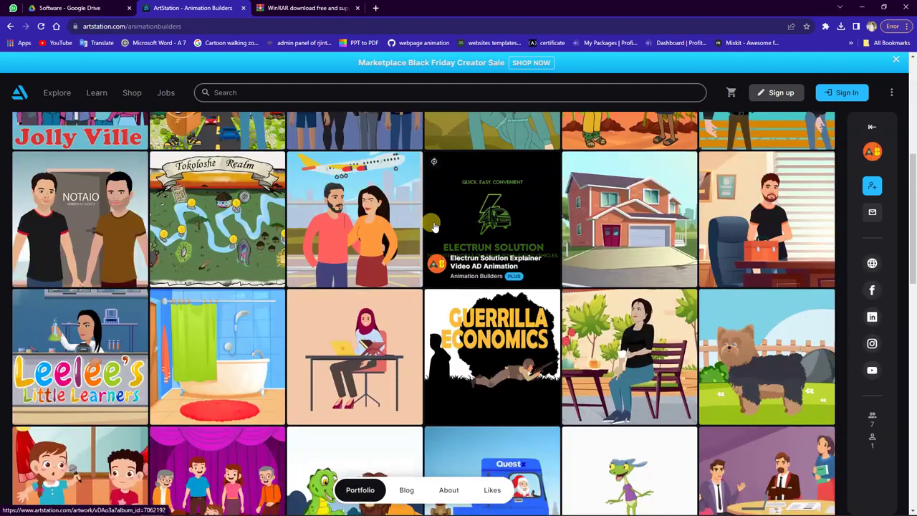
scroll(433, 226, "down", 3)
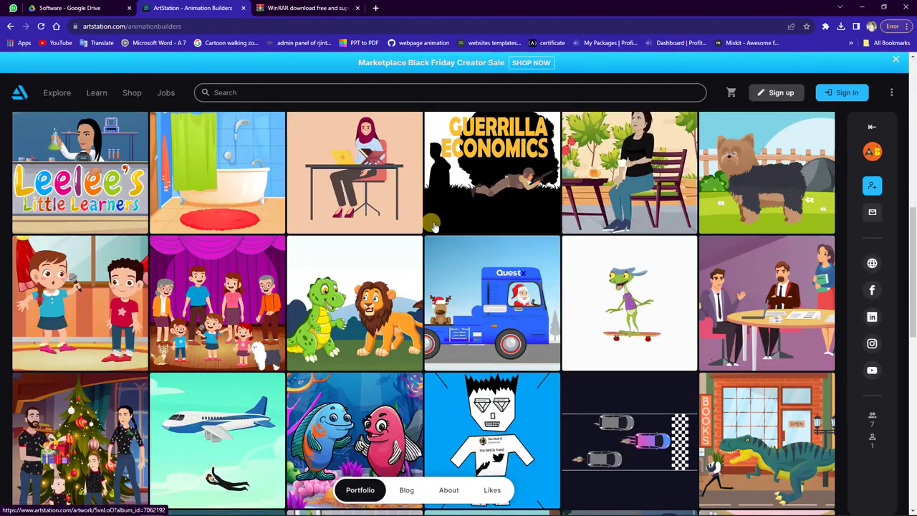
scroll(433, 226, "down", 4)
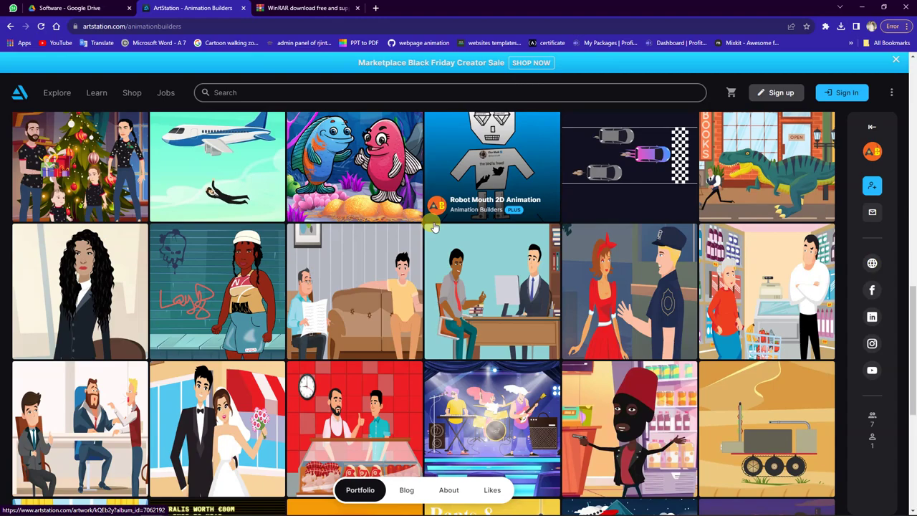
scroll(434, 226, "down", 6)
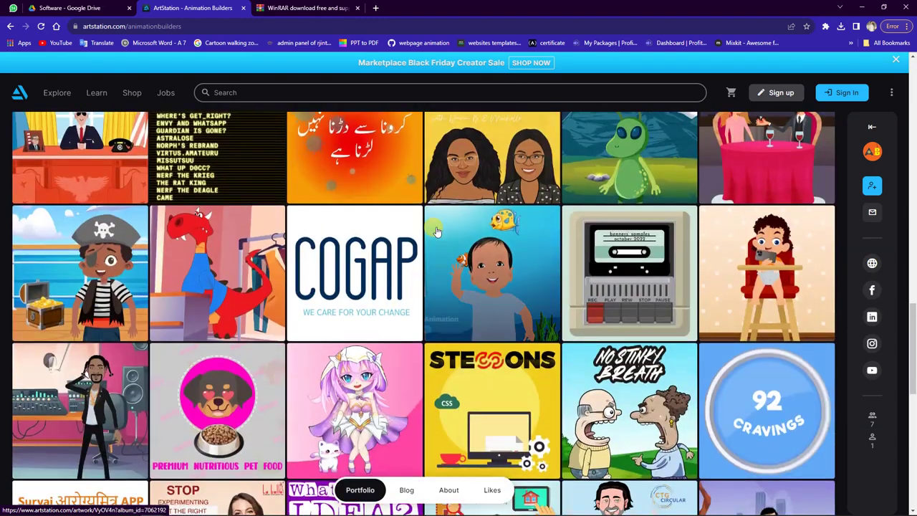
scroll(437, 230, "down", 3)
scroll(437, 230, "up", 3)
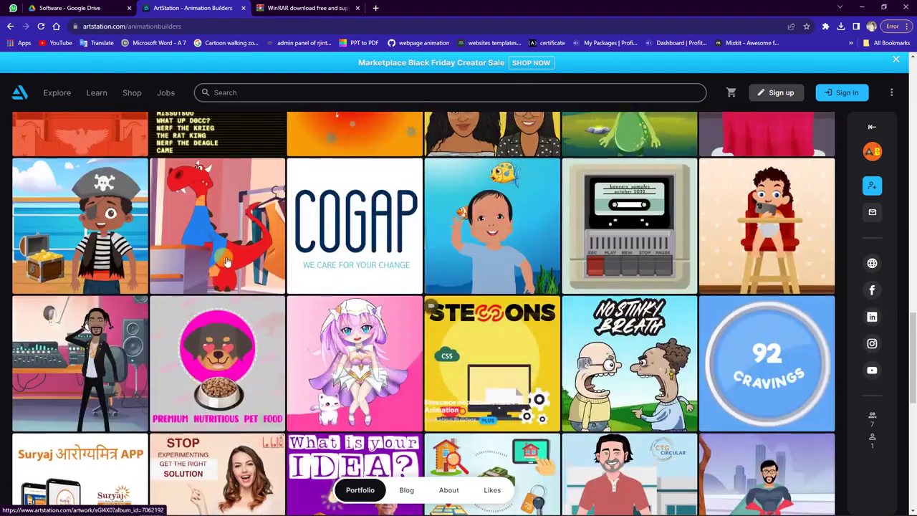
Open the DG Studio Animated Series artwork, play its DG Part 2 video muted
left_click(49, 345)
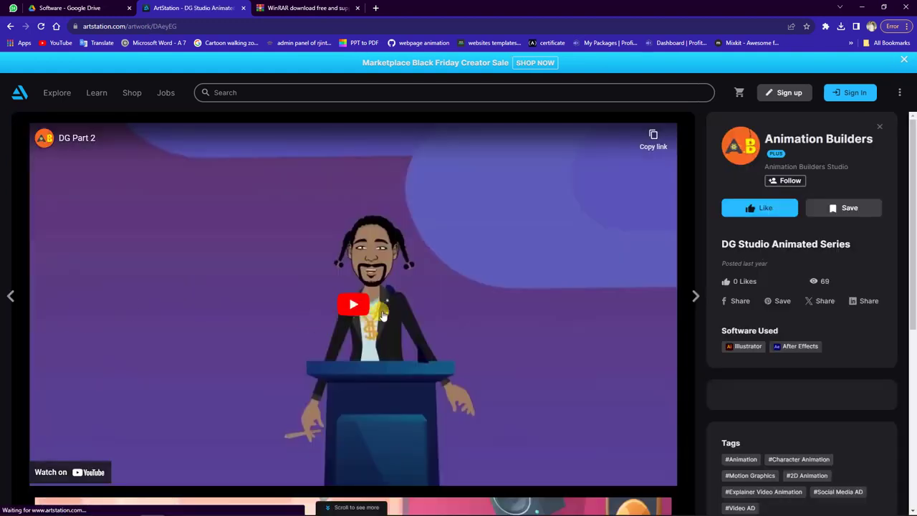
left_click(353, 305)
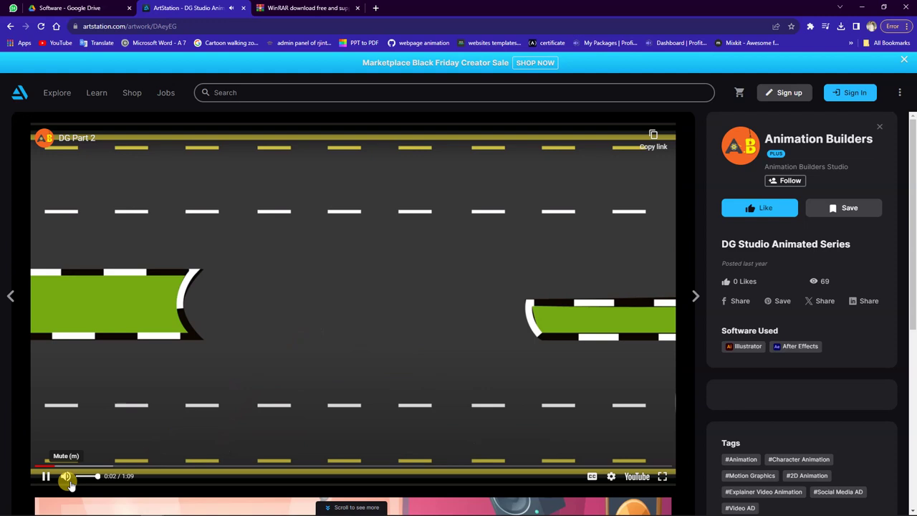
left_click(66, 479)
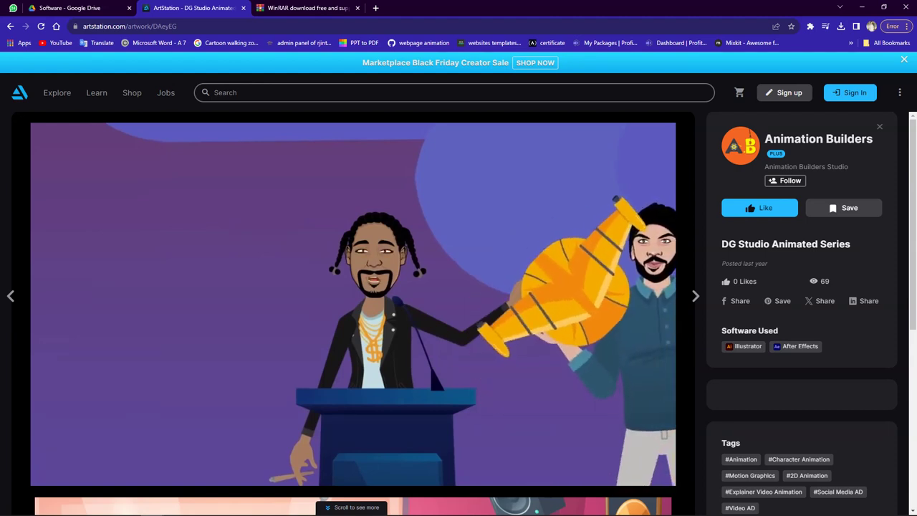
mouse_move(369, 280)
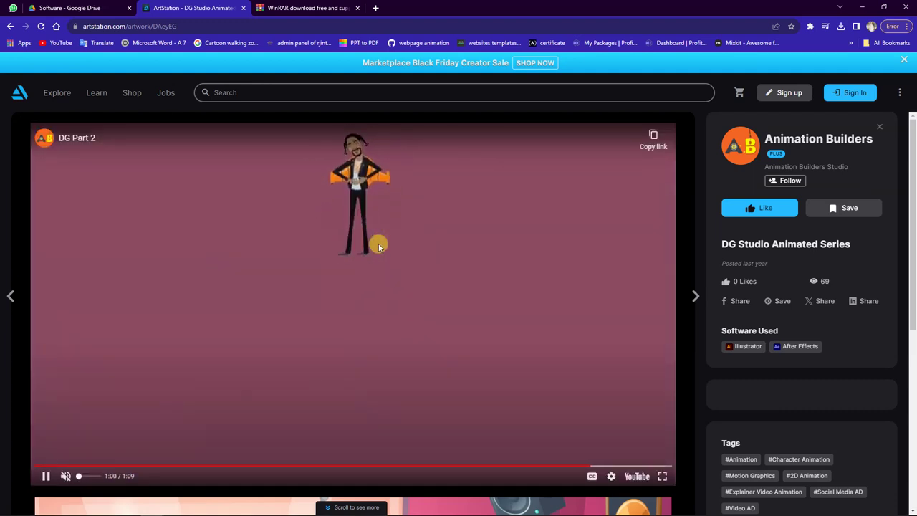
Pause DG Part 2 at 1:01 on the phone-typing scene, then return to the previous artwork
left_click(379, 247)
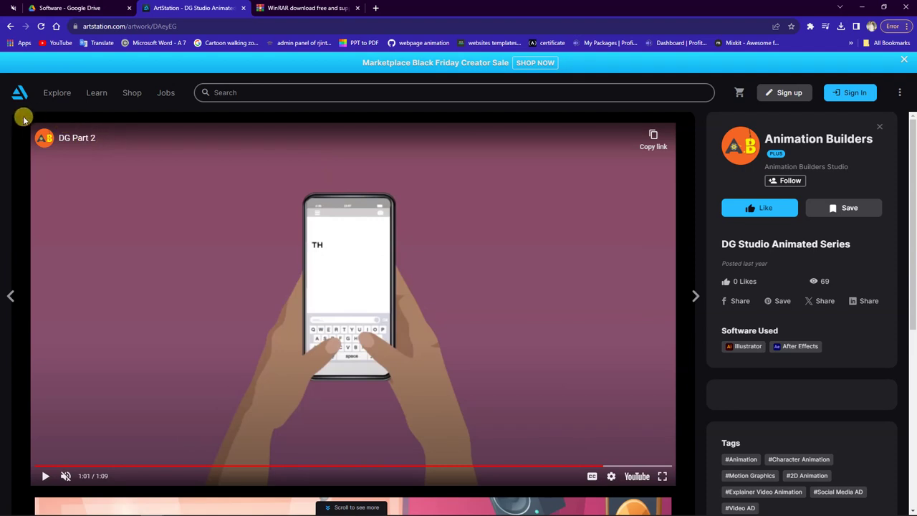
left_click(4, 131)
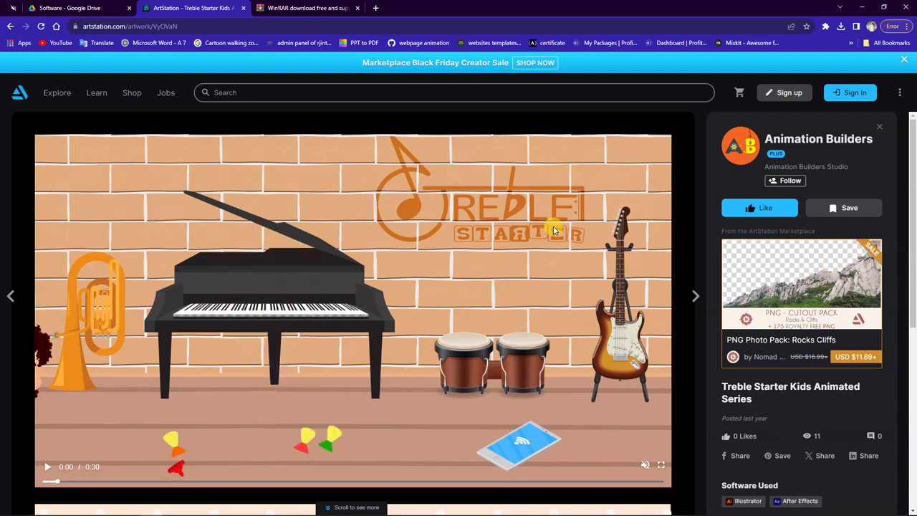
Go back to the Animation Builders profile showing all 79 portfolio artworks
left_click(770, 140)
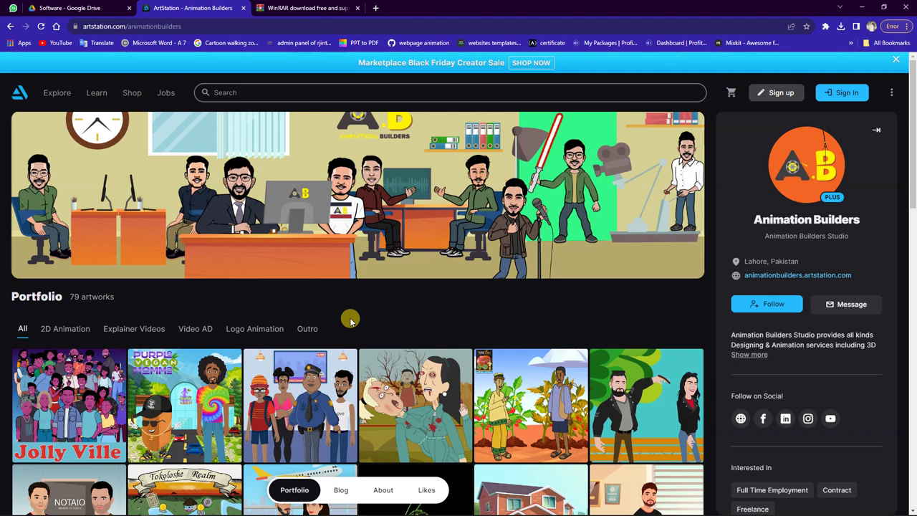
Open the NOTAIO Alberto Lorenzo 2D Animation artwork and pause its video at 0:03
left_click(36, 494)
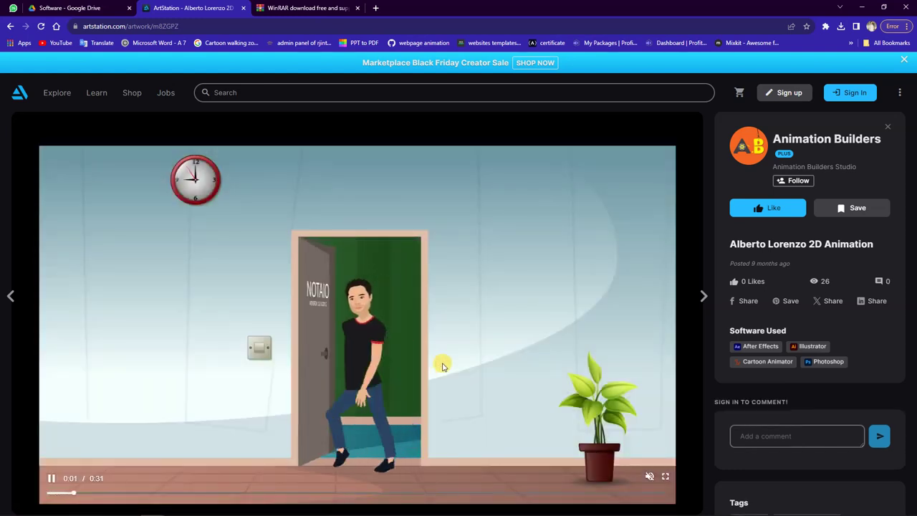
left_click(289, 374)
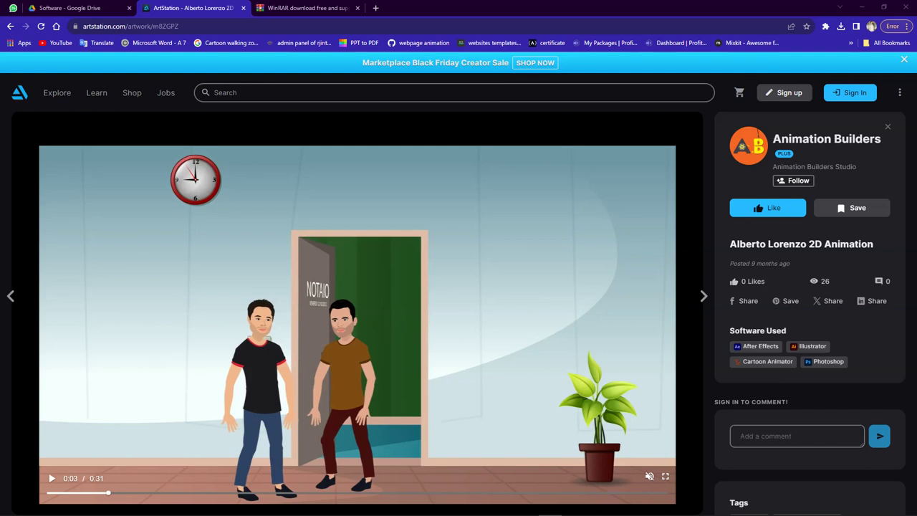
In the Google Drive Software folder, reload, preview and close the Photoshop archive, then show its options
left_click(102, 7)
left_click(240, 176)
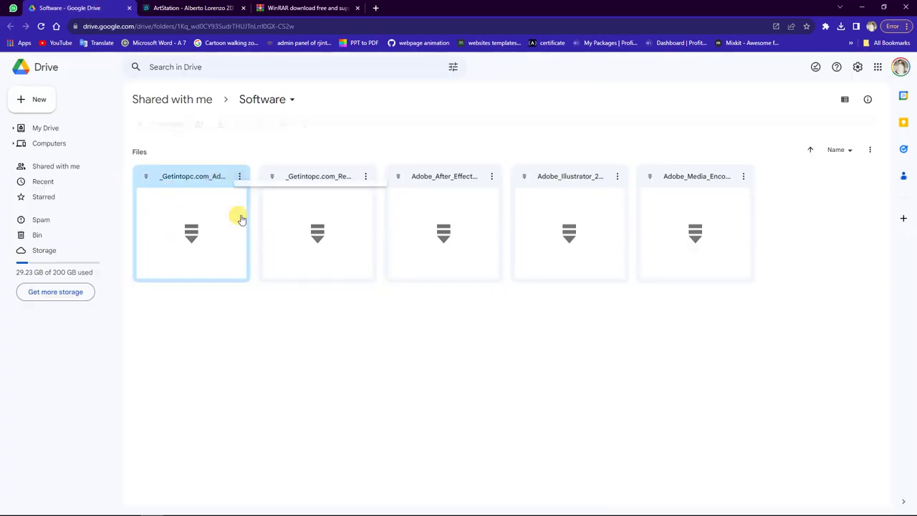
left_click(41, 26)
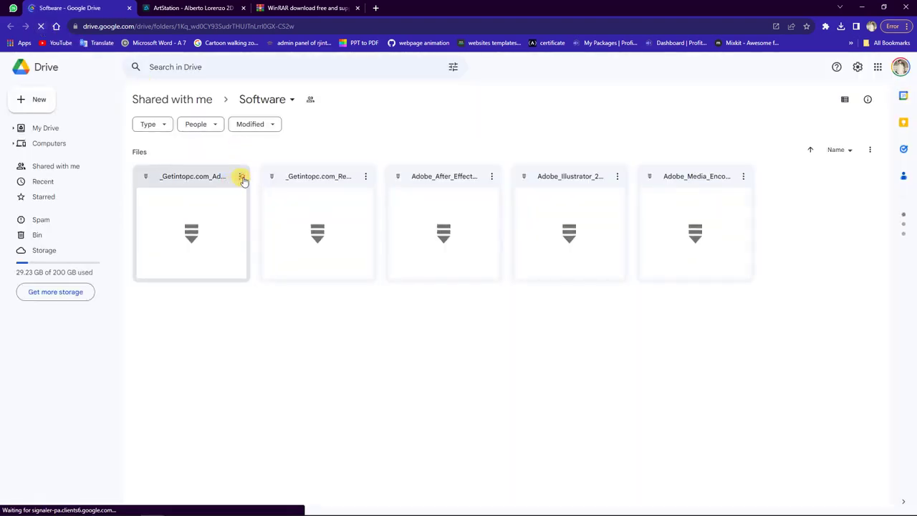
left_click(241, 179)
left_click(242, 180)
left_click(242, 181)
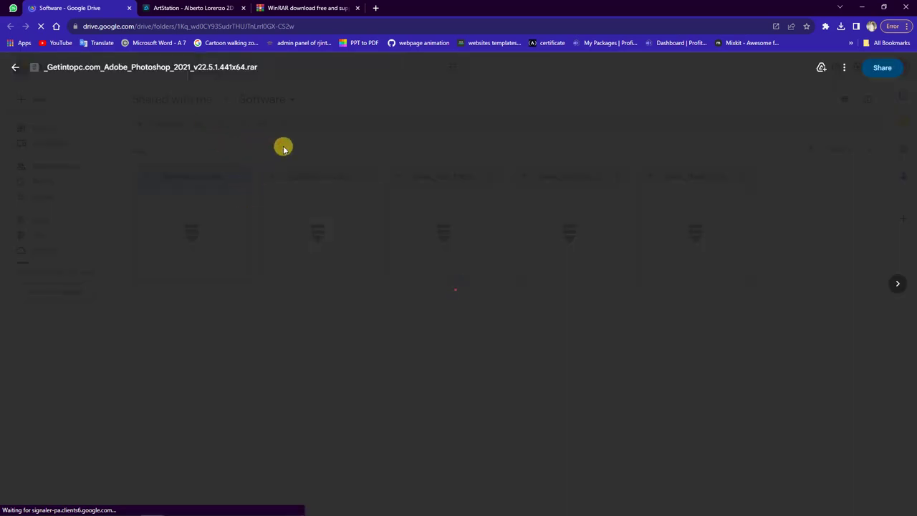
left_click(17, 68)
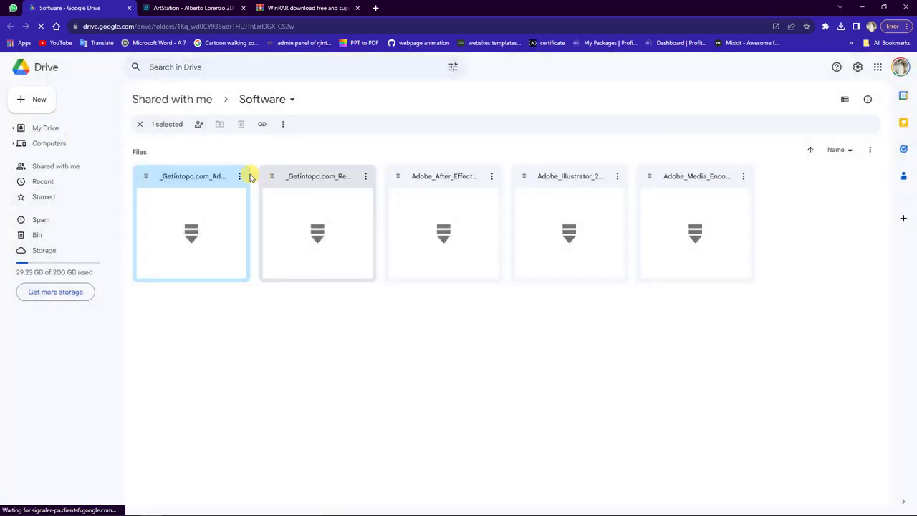
left_click(240, 178)
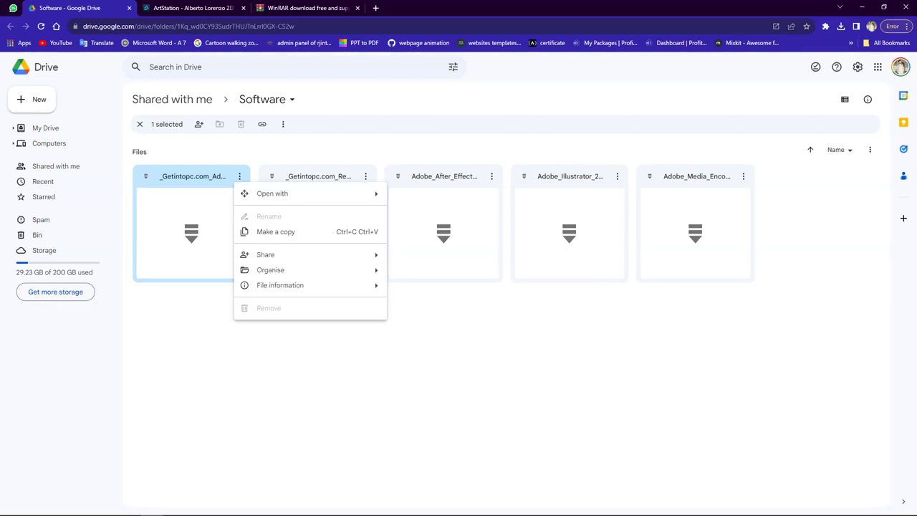
Close the bin64 File Explorer window and bring the Crack folder window forward
mouse_move(157, 507)
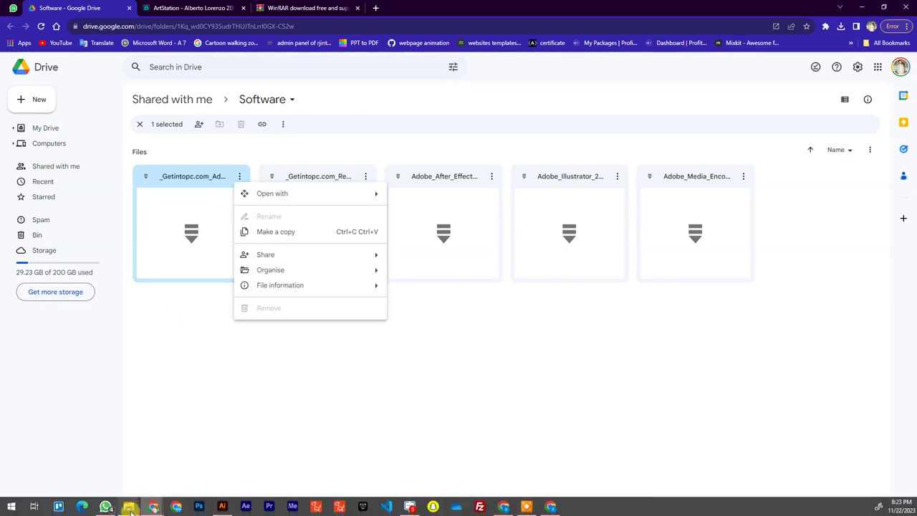
left_click(128, 507)
left_click(220, 435)
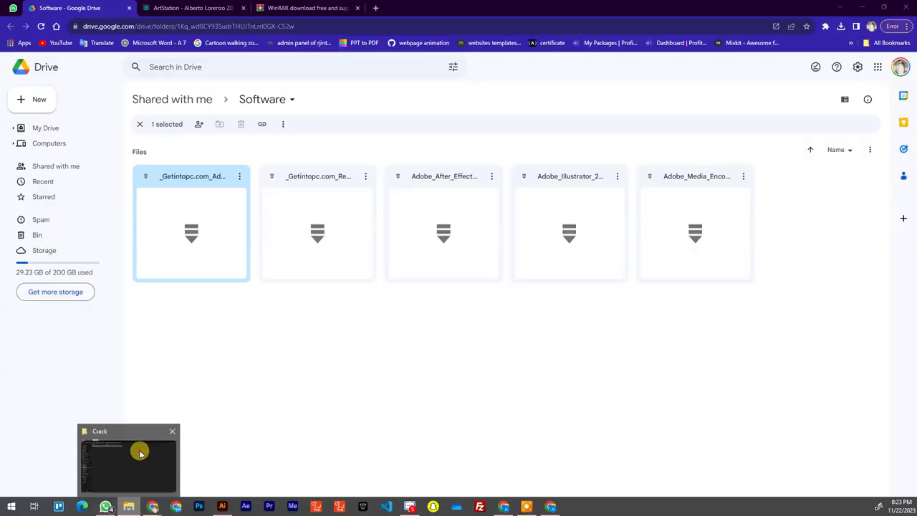
left_click(139, 451)
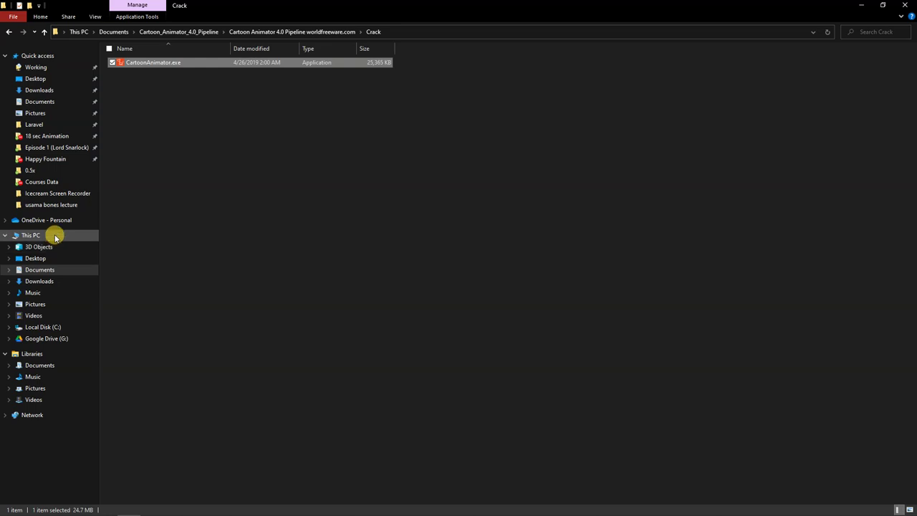
Select This PC in the File Explorer navigation pane, leaving the Crack folder
left_click(55, 236)
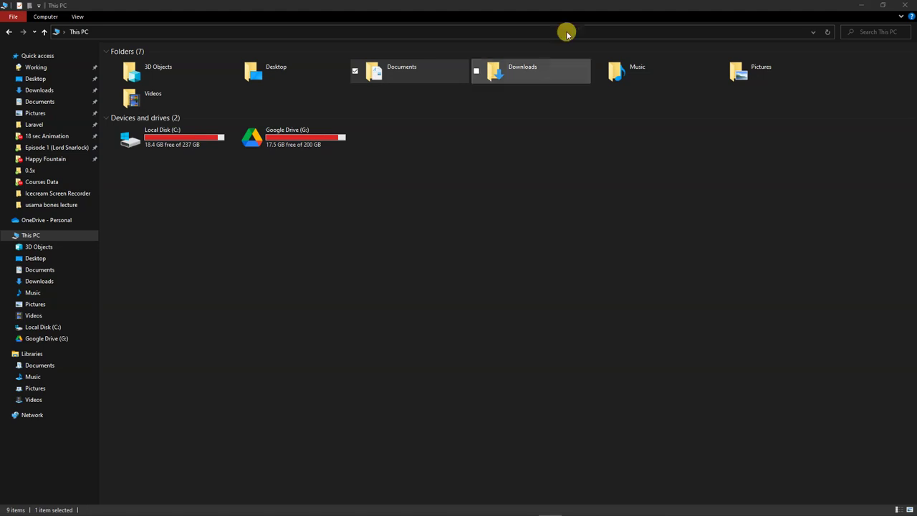
Minimize File Explorer and Chrome, then restore Chrome on the Alberto Lorenzo ArtStation artwork tab
left_click(861, 6)
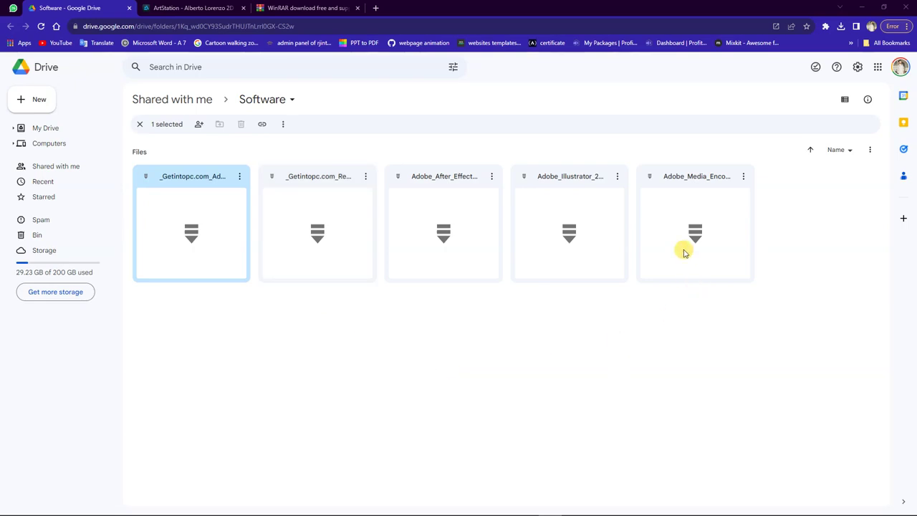
left_click(860, 5)
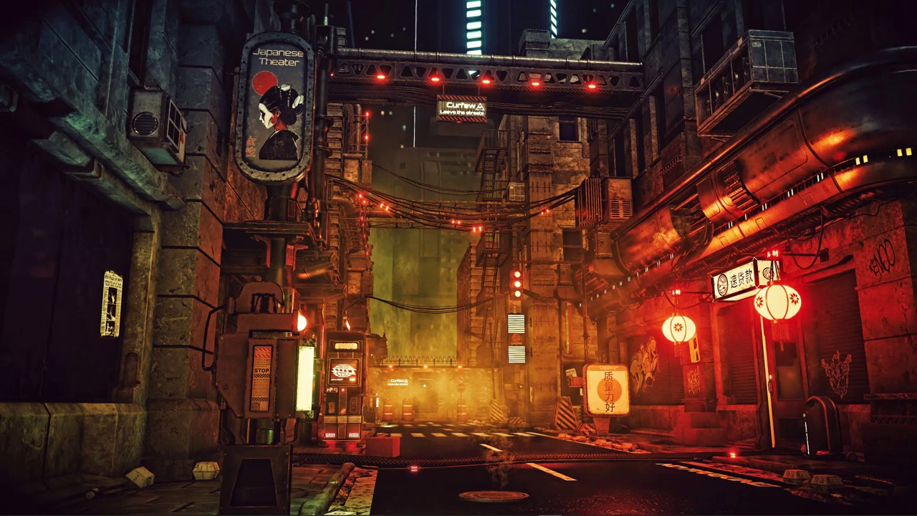
mouse_move(243, 510)
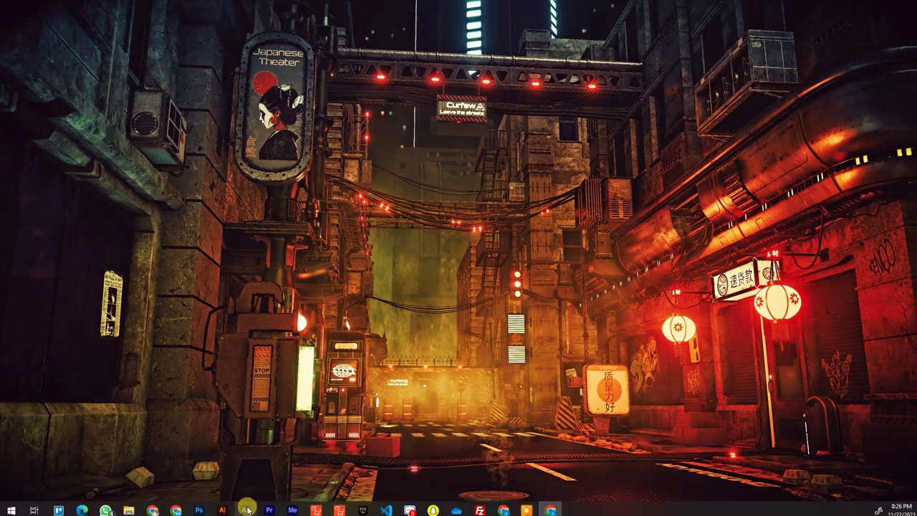
mouse_move(156, 509)
left_click(113, 450)
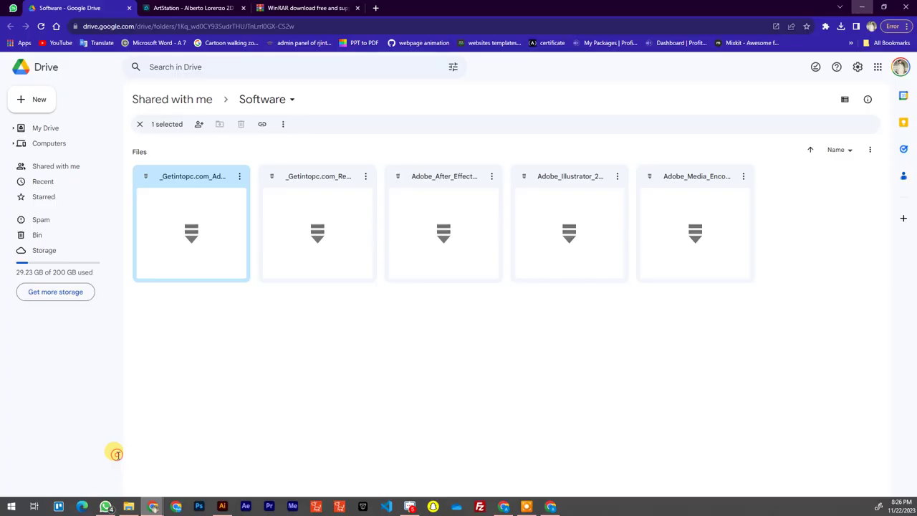
left_click(212, 6)
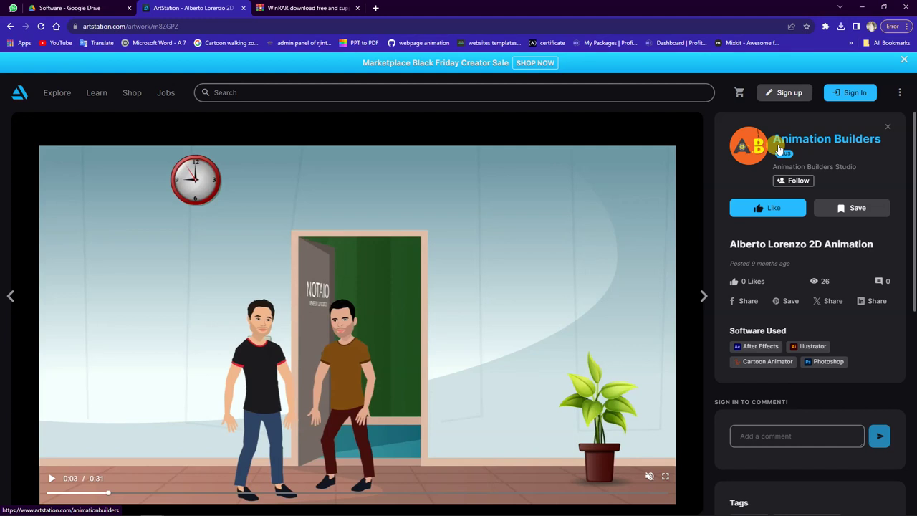
Open the Animation Builders studio profile from the Alberto Lorenzo artwork page
left_click(751, 152)
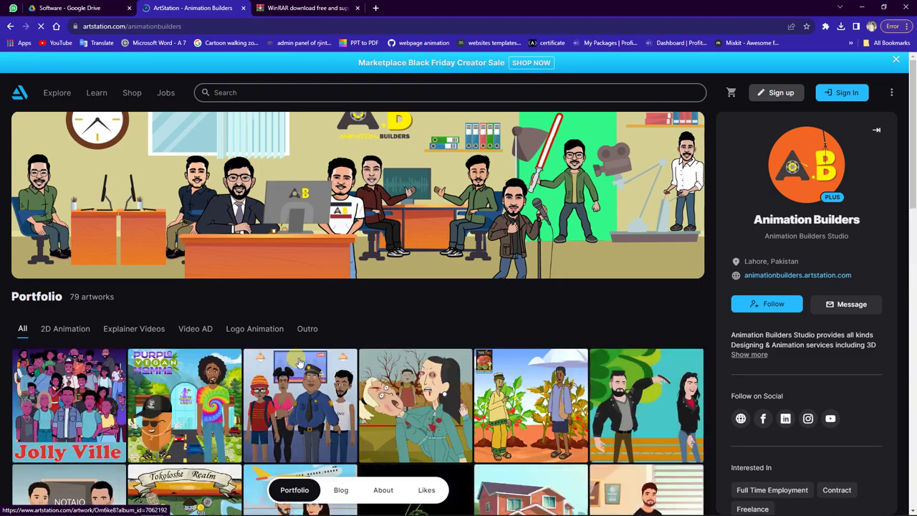
Scroll down the Animation Builders thumbnail grid to the Christmas family, airplane and dinosaur bookstore cartoons
scroll(319, 358, "down", 10)
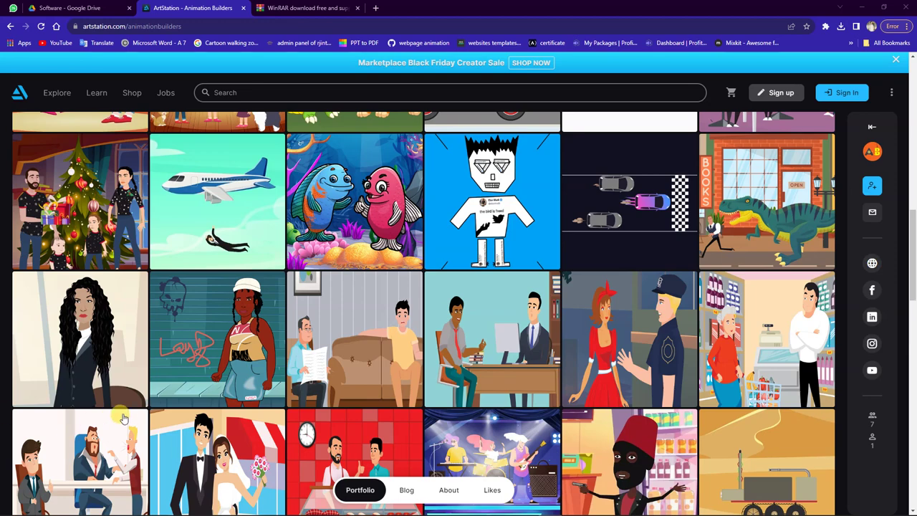
left_click(13, 509)
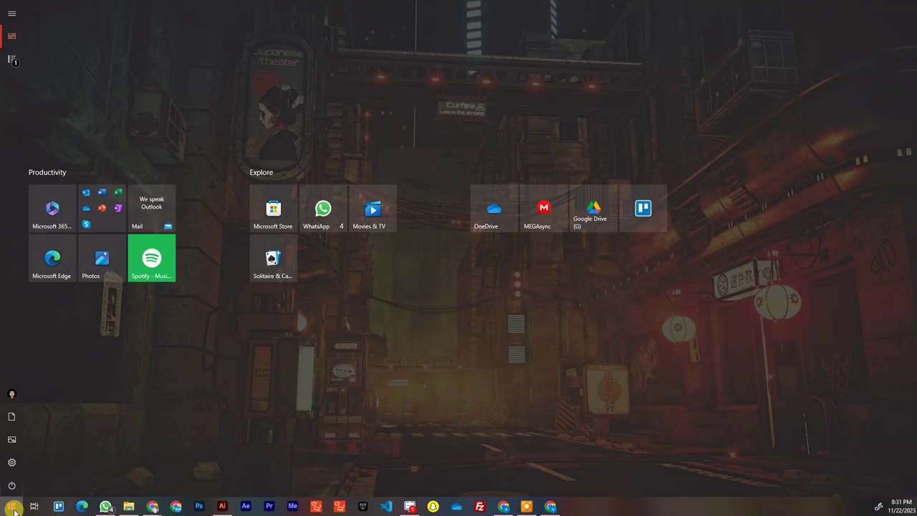
left_click(550, 506)
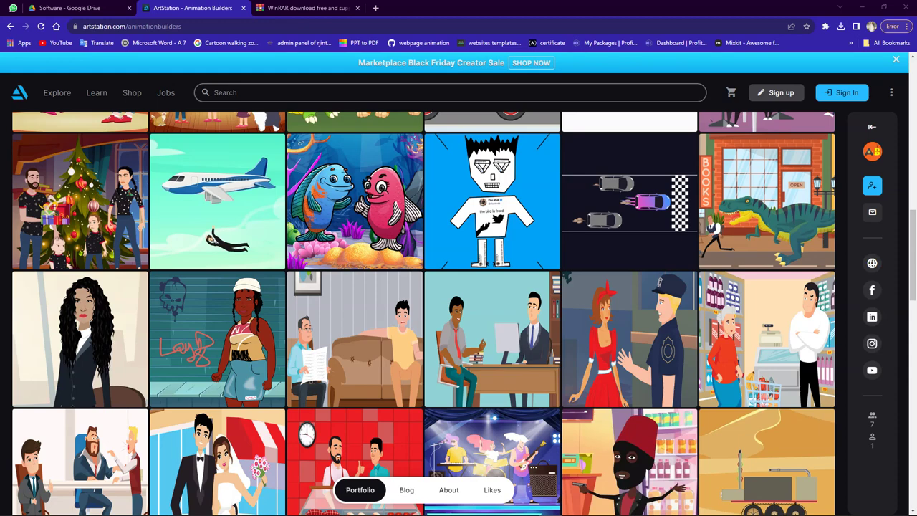
Google 'hmanch' in a new tab, then switch back to the WinRAR post-download tab
left_click(375, 8)
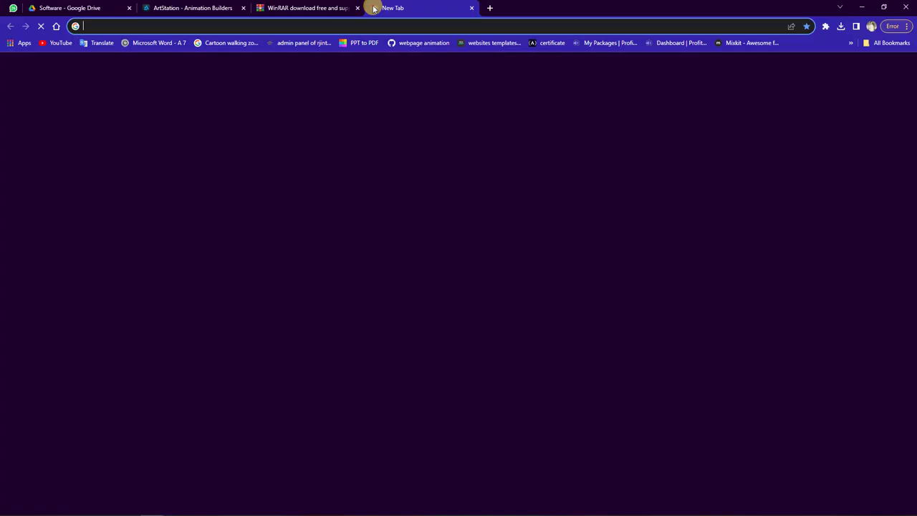
type("hmanch")
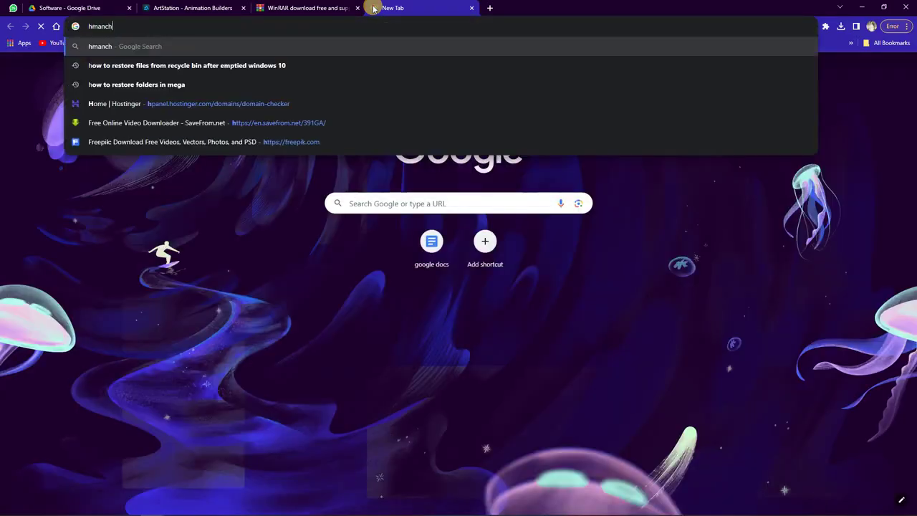
key("Return")
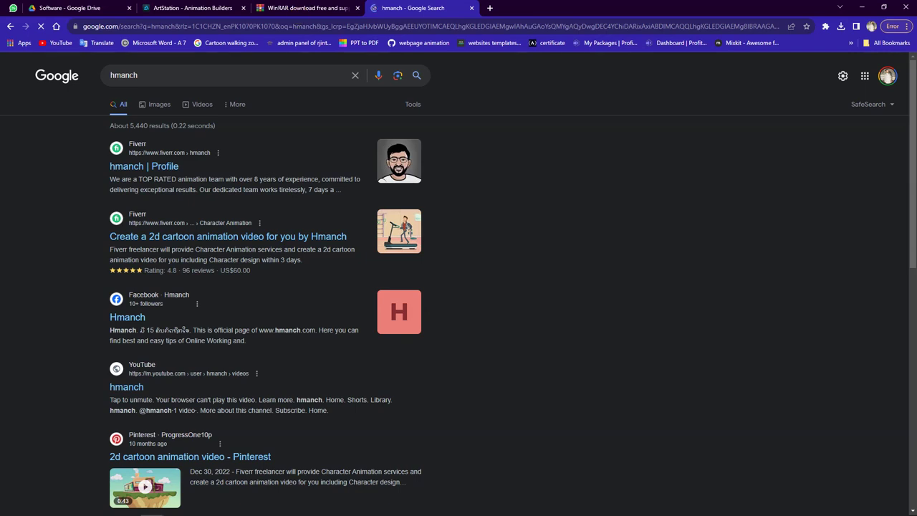
key("ctrl+shift+Tab")
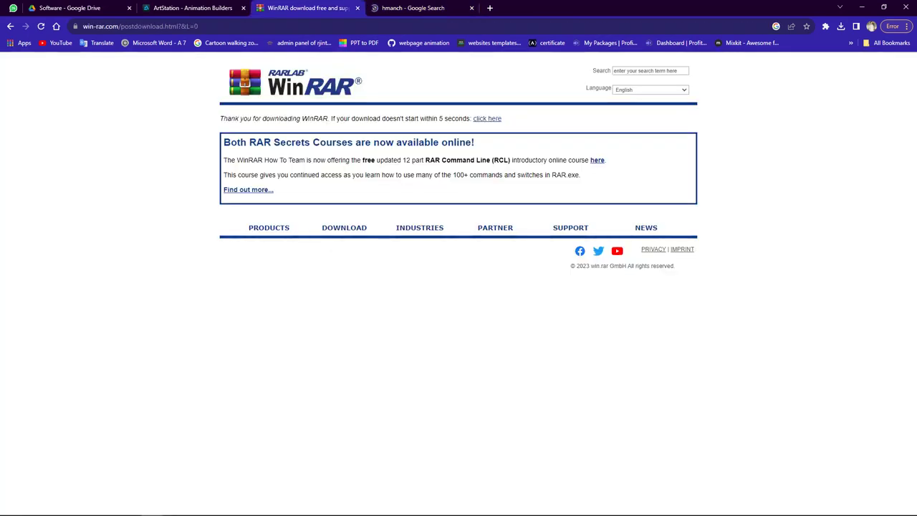